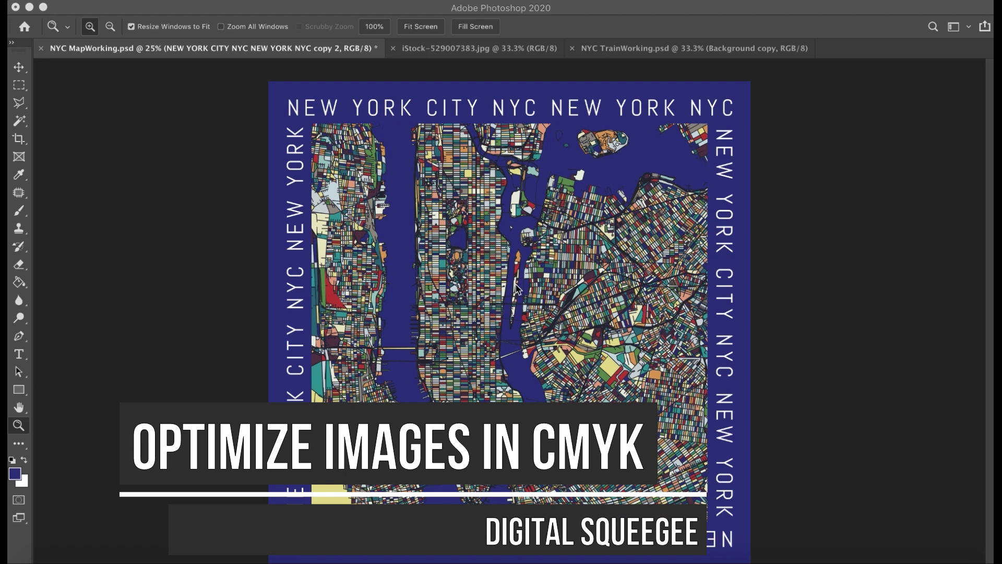
Toggle the blue background and NEW YORK border text layers off and on to compare, then select Layer 1 copy
left_click(349, 48)
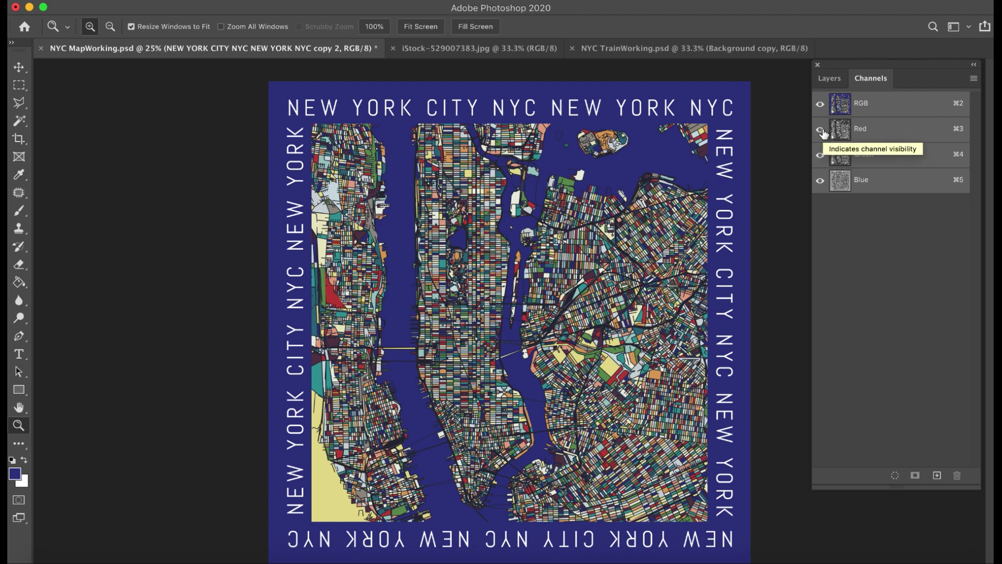
left_click(830, 78)
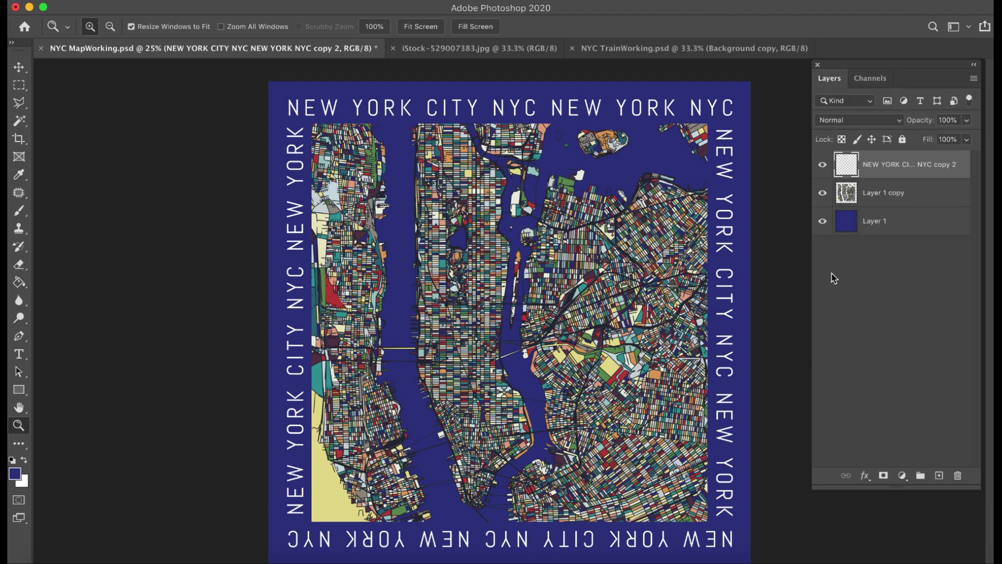
left_click(823, 222)
left_click(822, 165)
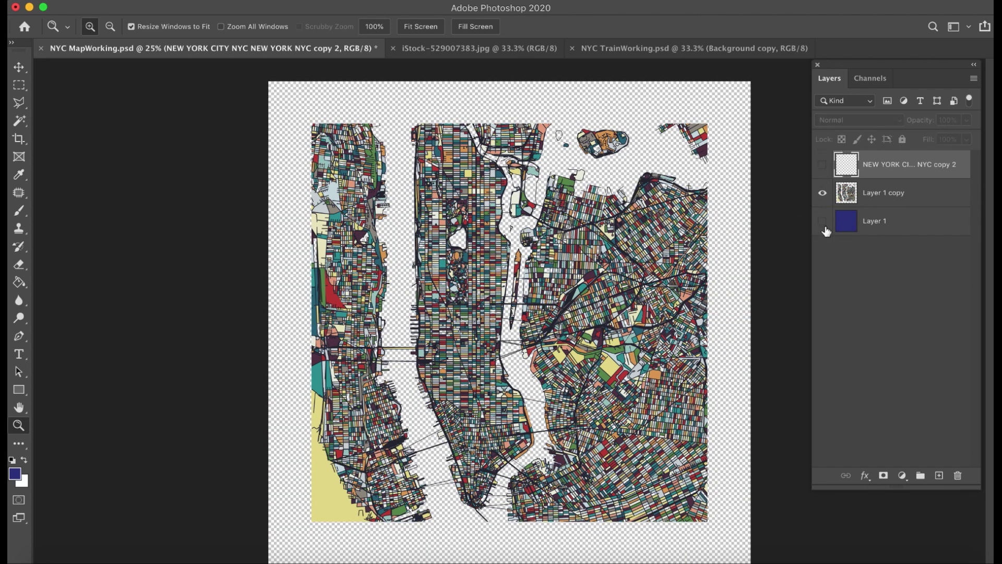
left_click(823, 222)
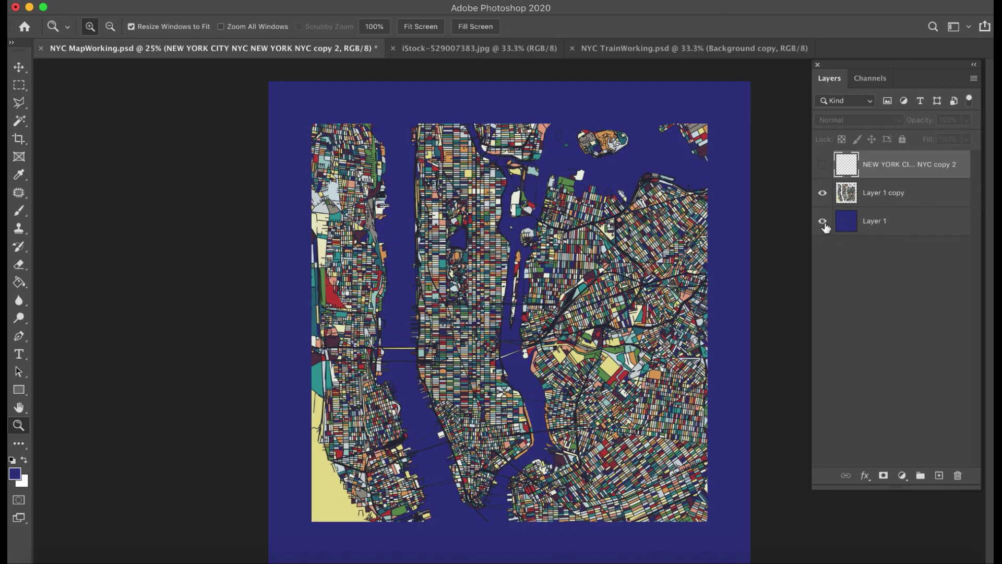
left_click(823, 165)
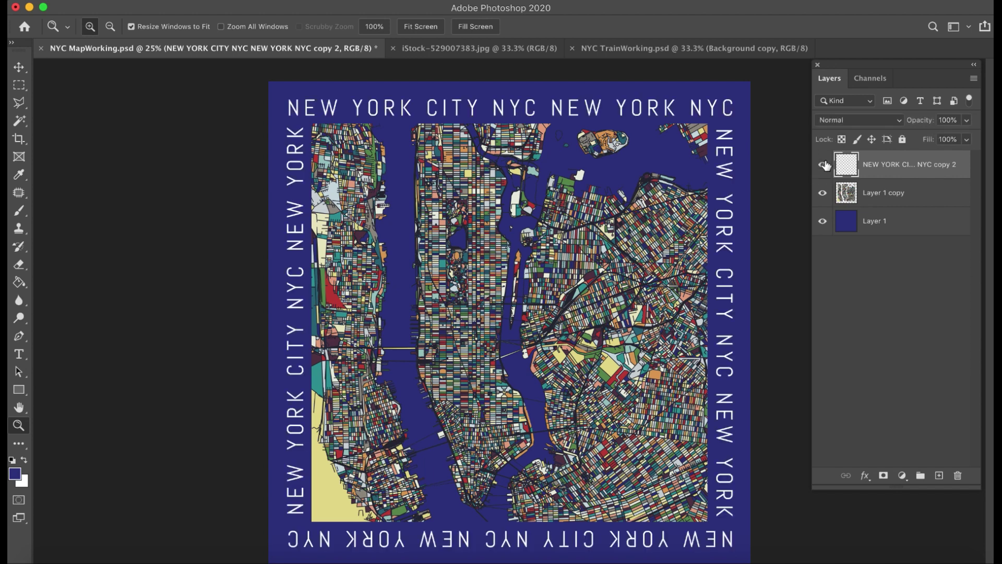
left_click(823, 221)
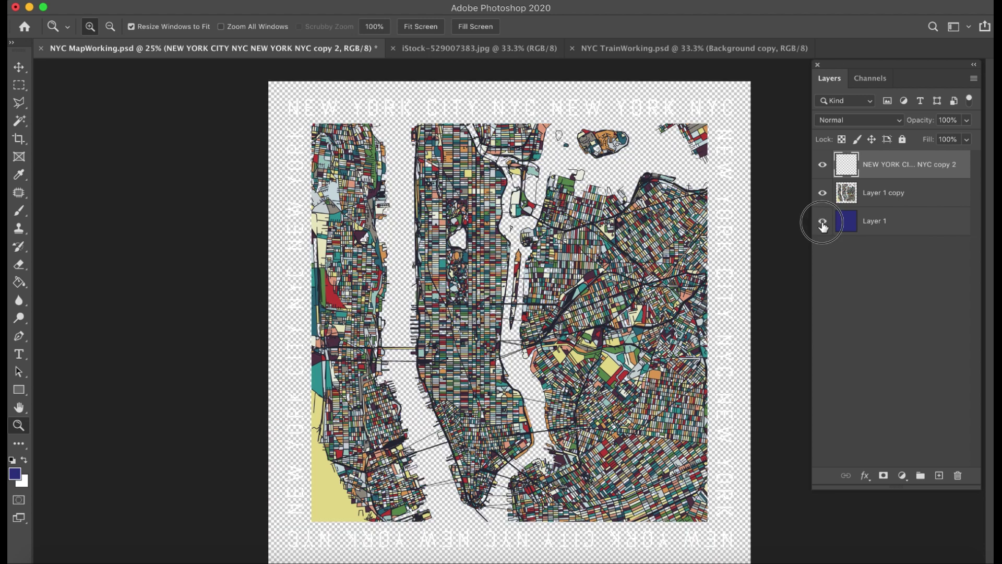
left_click(822, 222)
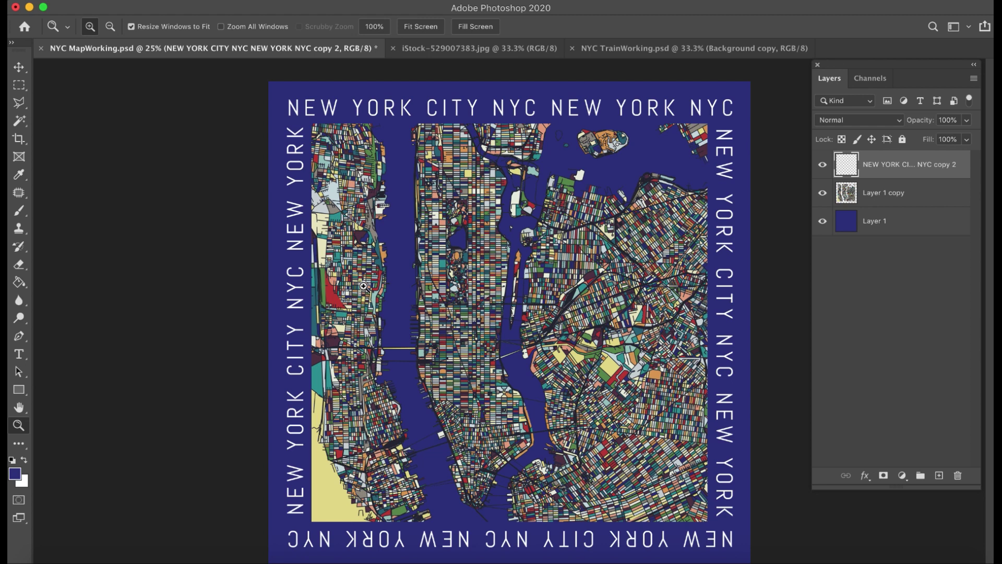
left_click(850, 192)
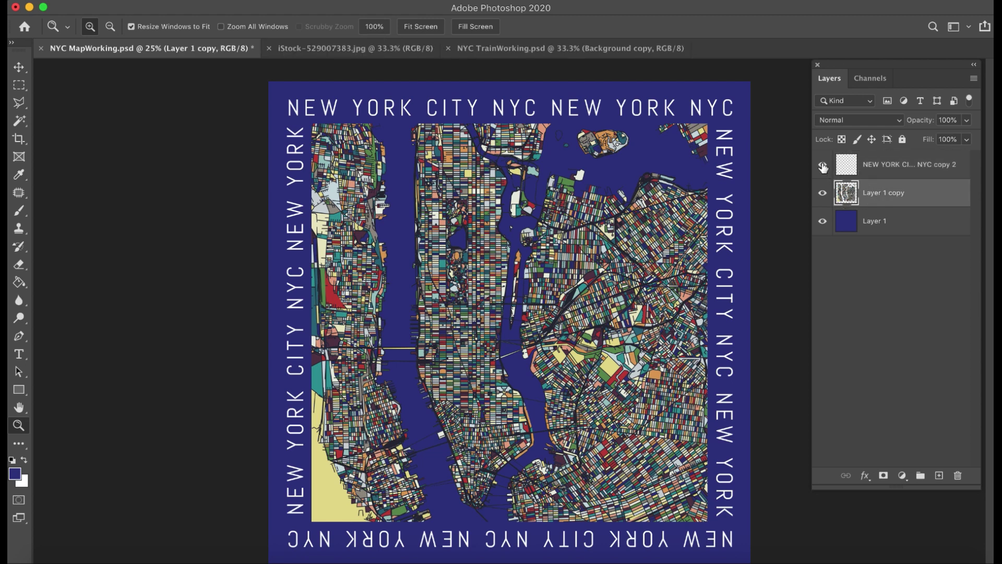
With the text and background hidden, give the map layer Hue/Saturation of Saturation +24 and Lightness +5
left_click(823, 166)
left_click(823, 221)
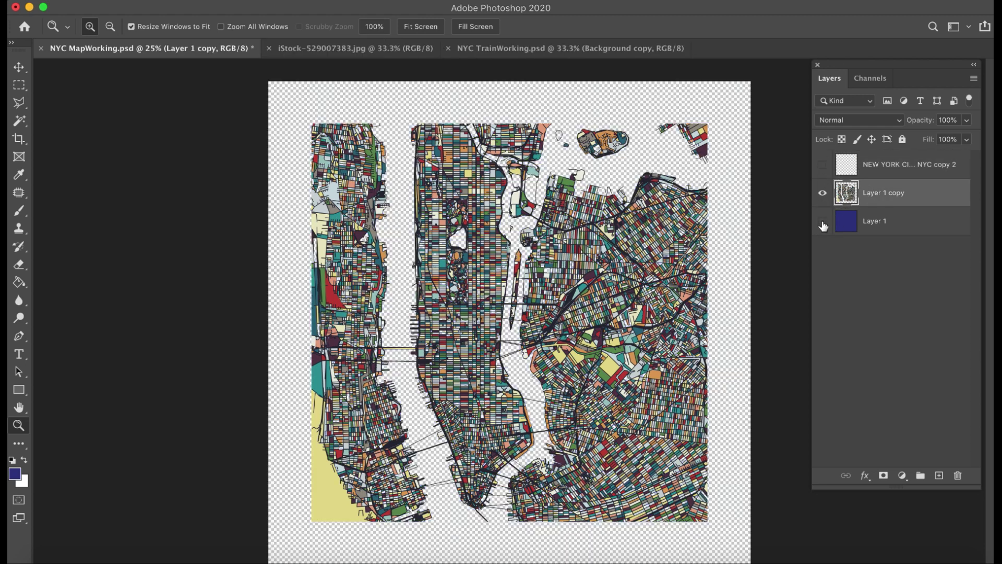
left_click(181, 3)
mouse_move(191, 28)
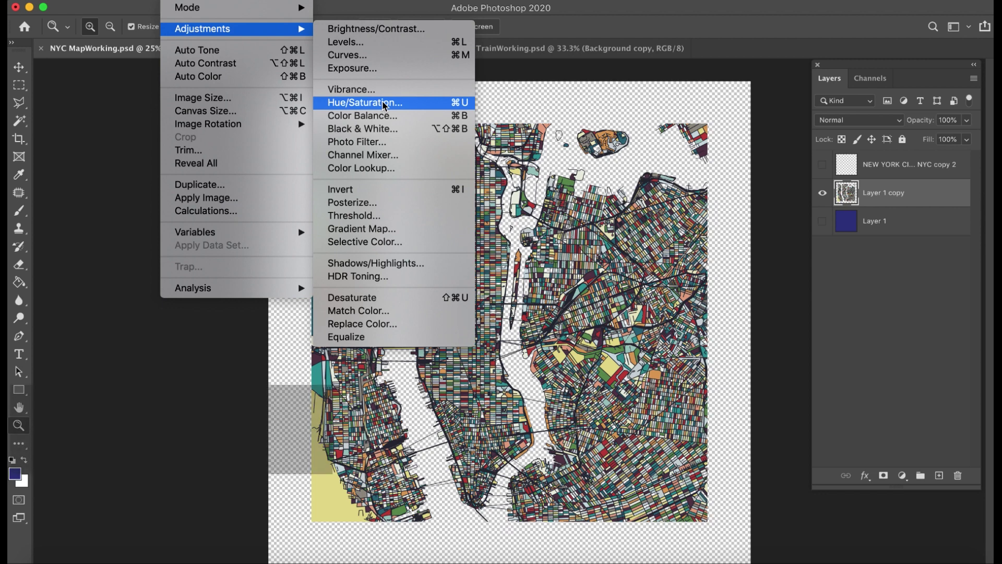
left_click(384, 104)
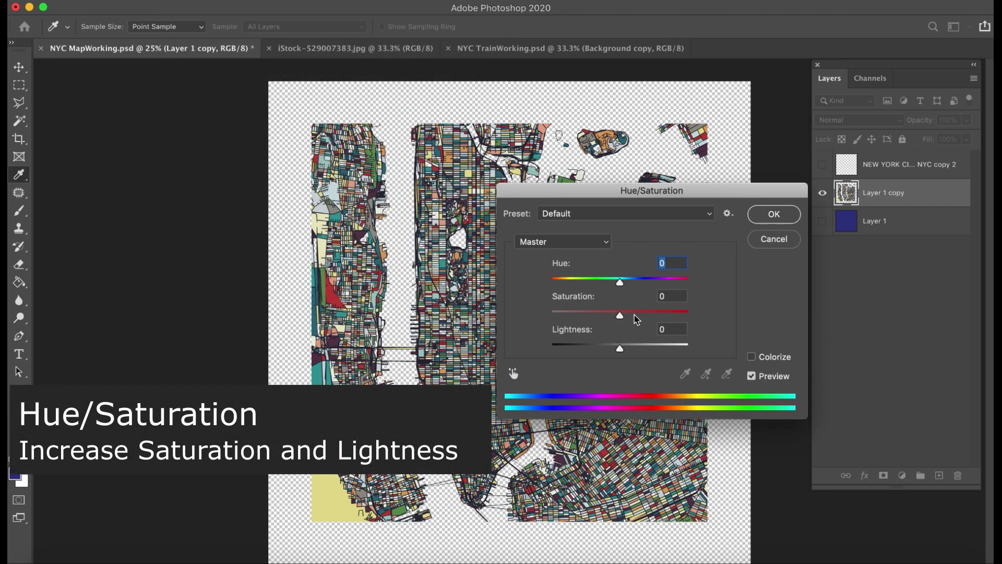
left_click(631, 313)
left_click(637, 312)
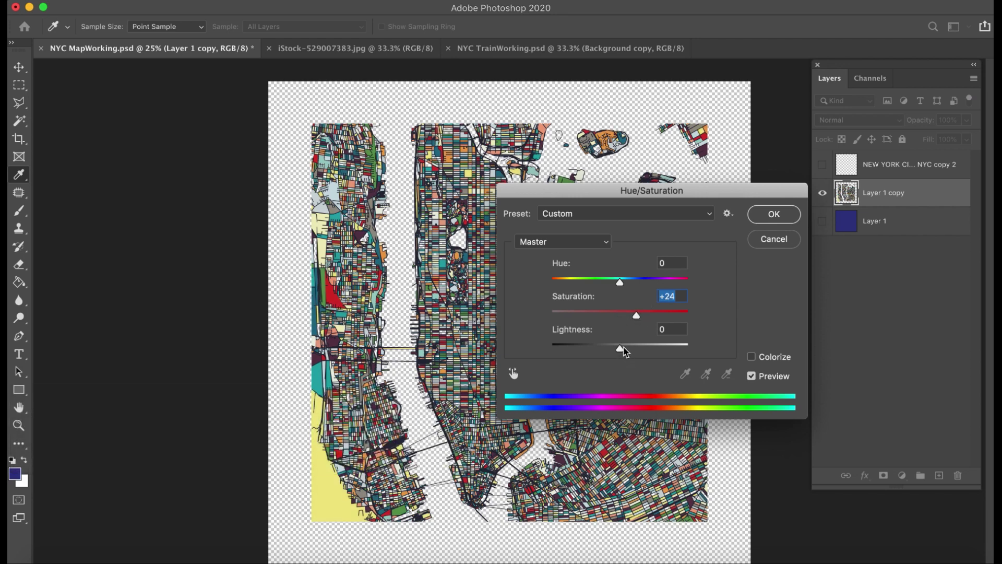
left_click_drag(622, 349, 626, 350)
left_click_drag(748, 191, 260, 80)
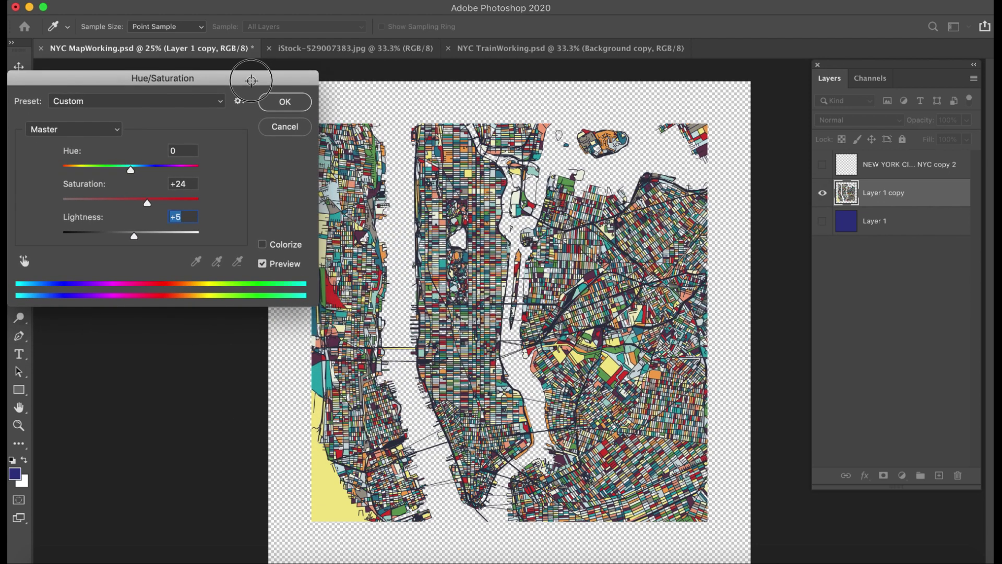
left_click(286, 102)
key("z")
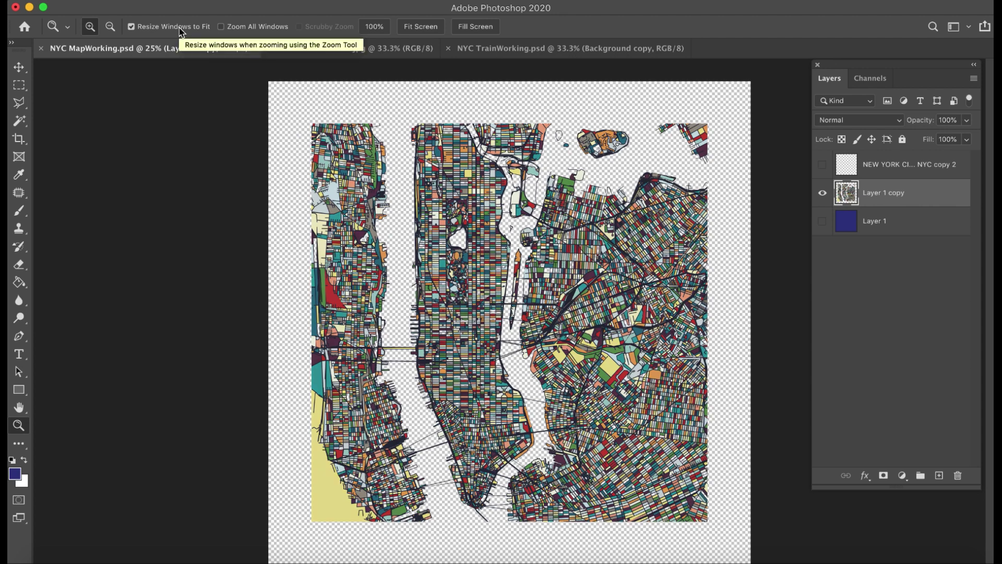
Redo the Hue/Saturation change to compare, then revert to the opened NYC MapWorking.psd snapshot in History
left_click(147, 2)
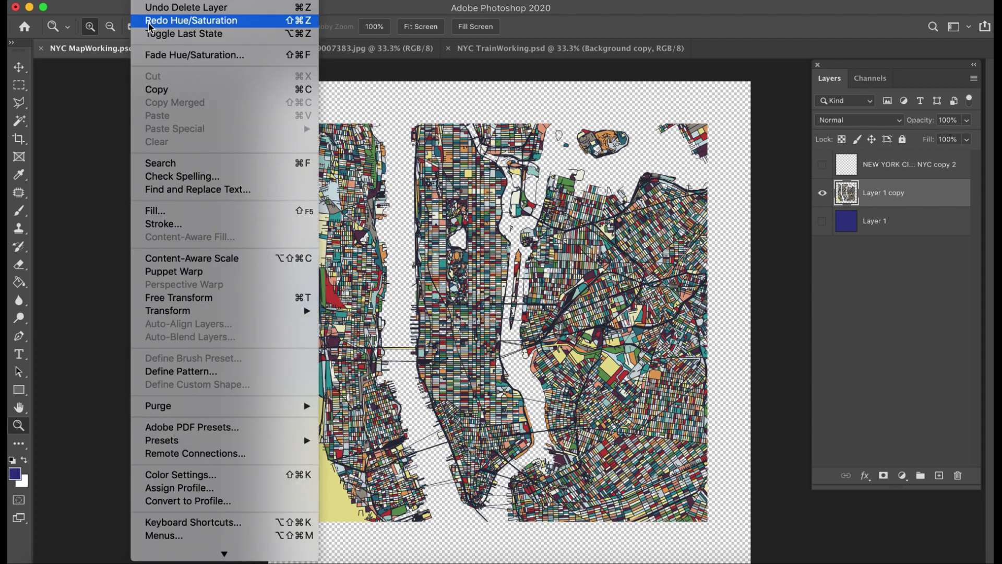
left_click(148, 24)
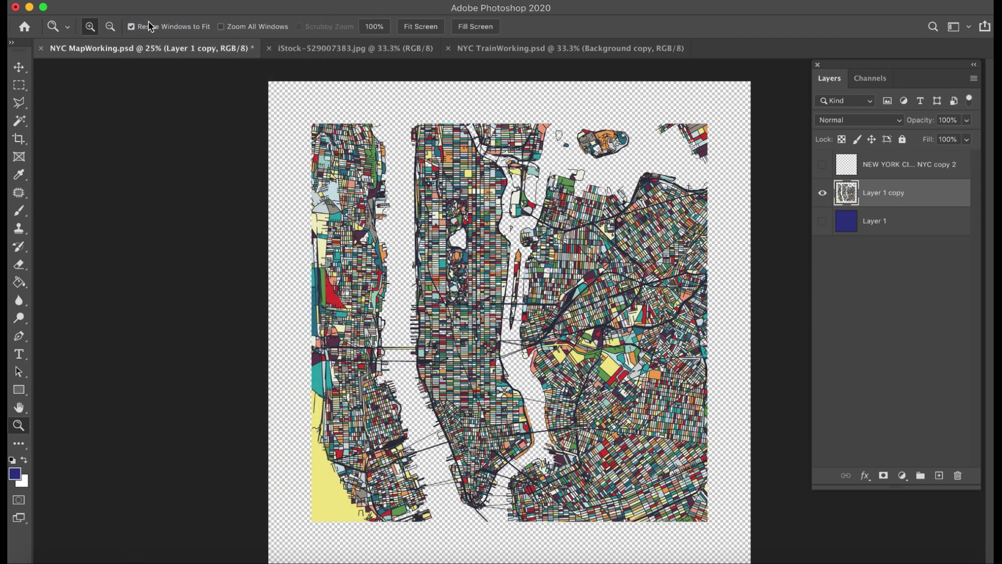
left_click(186, 4)
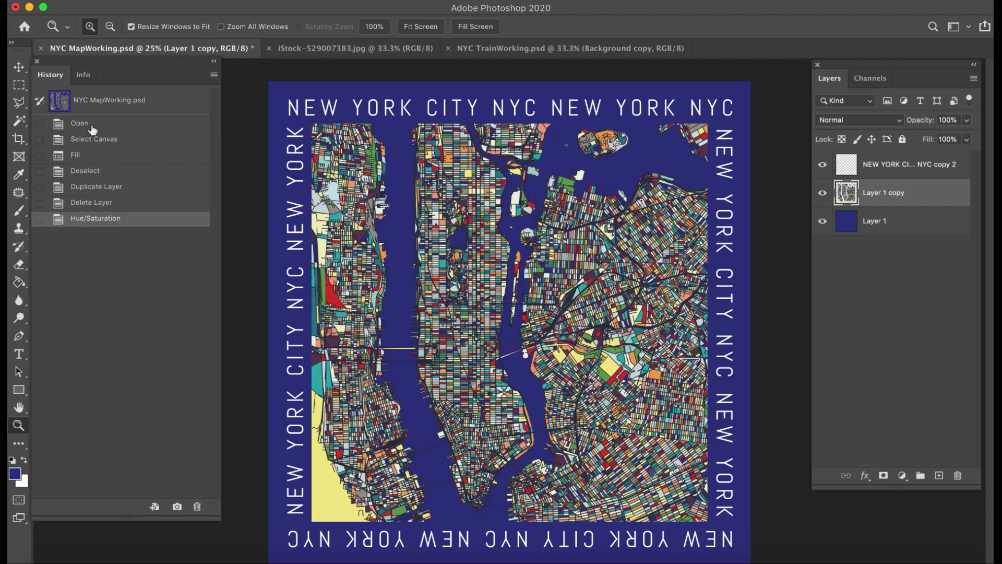
left_click(101, 104)
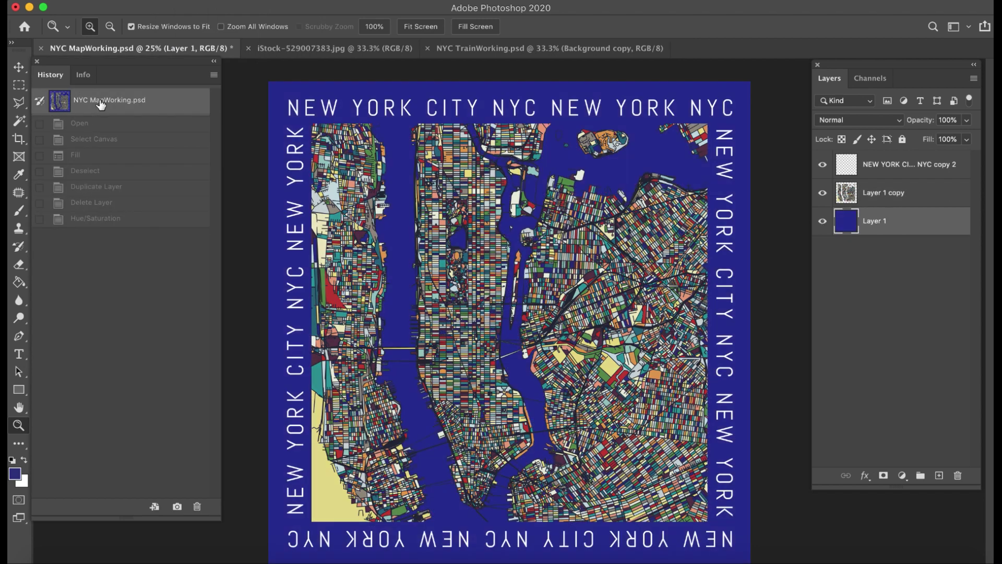
Check the poster's RGB channels, then bring up Edit > Convert to Profile
left_click(140, 3)
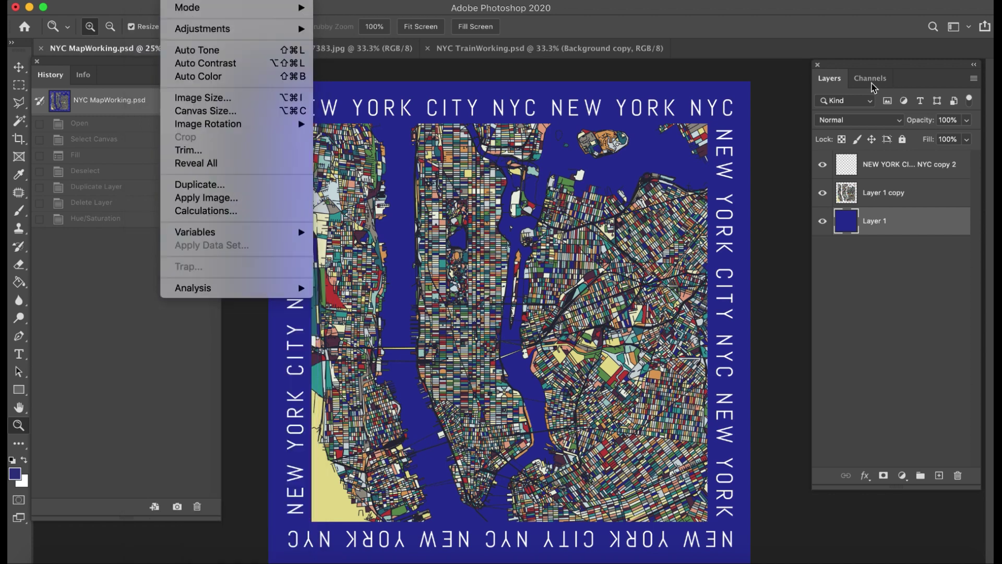
left_click(870, 82)
left_click(870, 82)
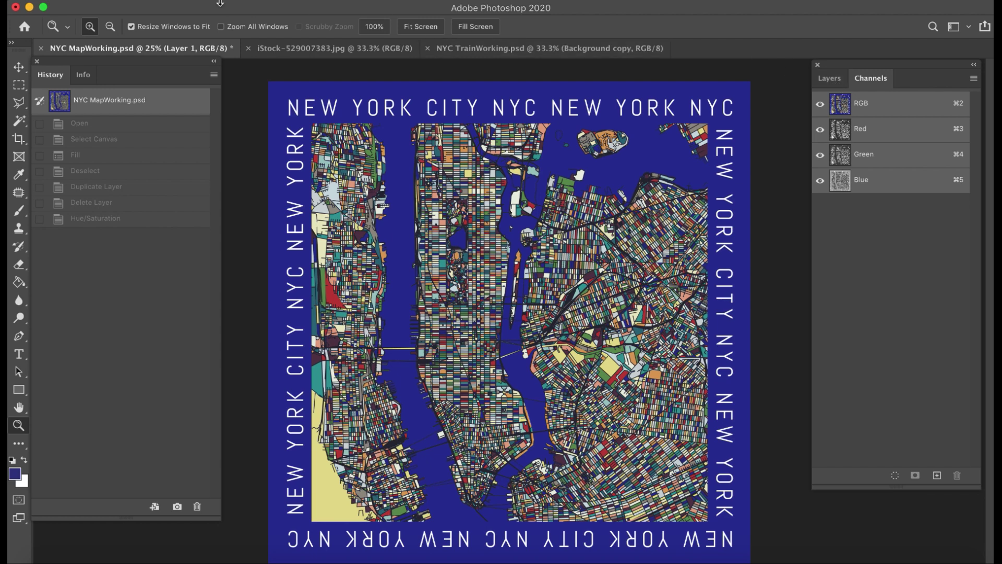
left_click(141, 3)
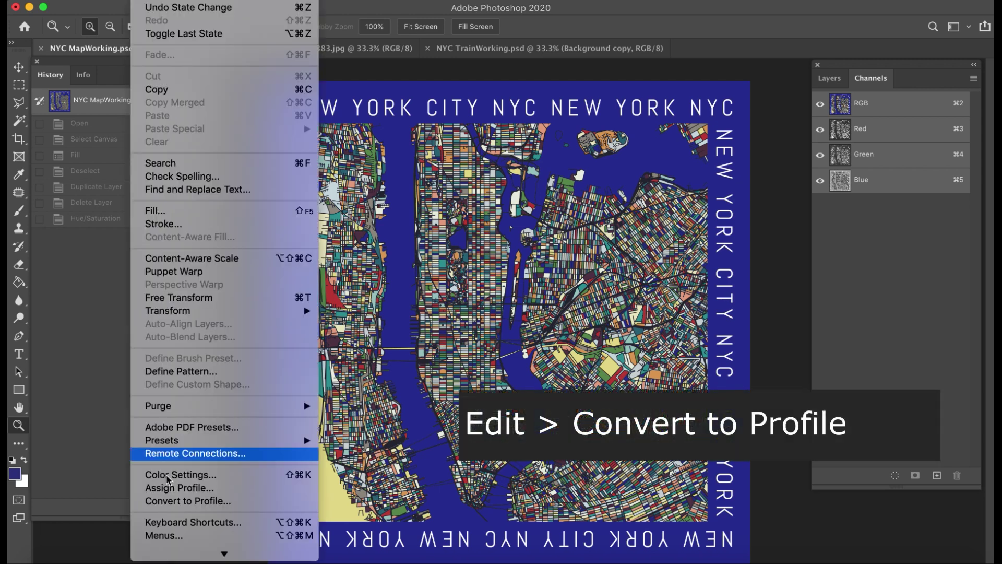
left_click(180, 501)
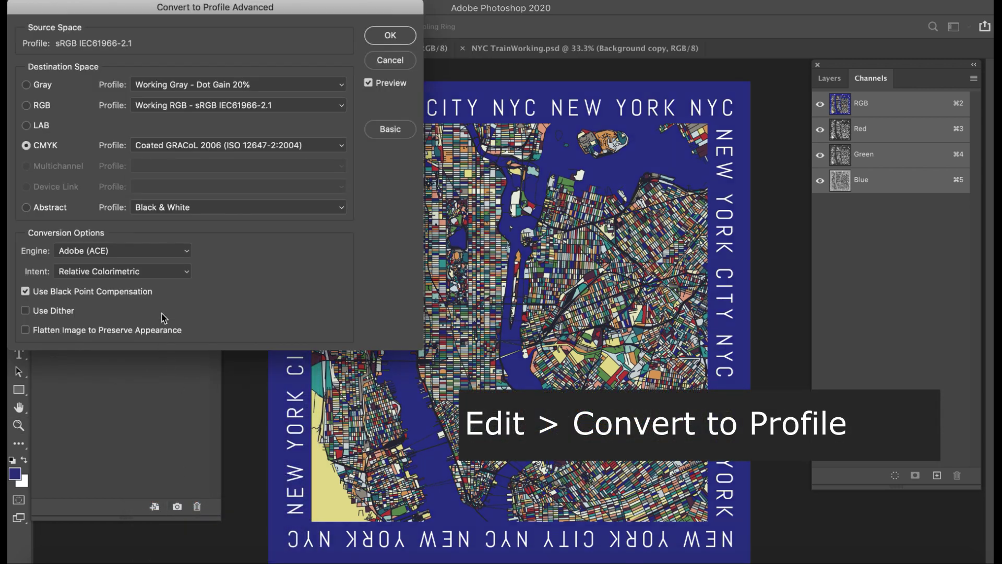
Try U.S. Web Coated (SWOP) v2, then set the destination to Coated GRACoL 2006 (ISO 12647-2:2004)
left_click(341, 145)
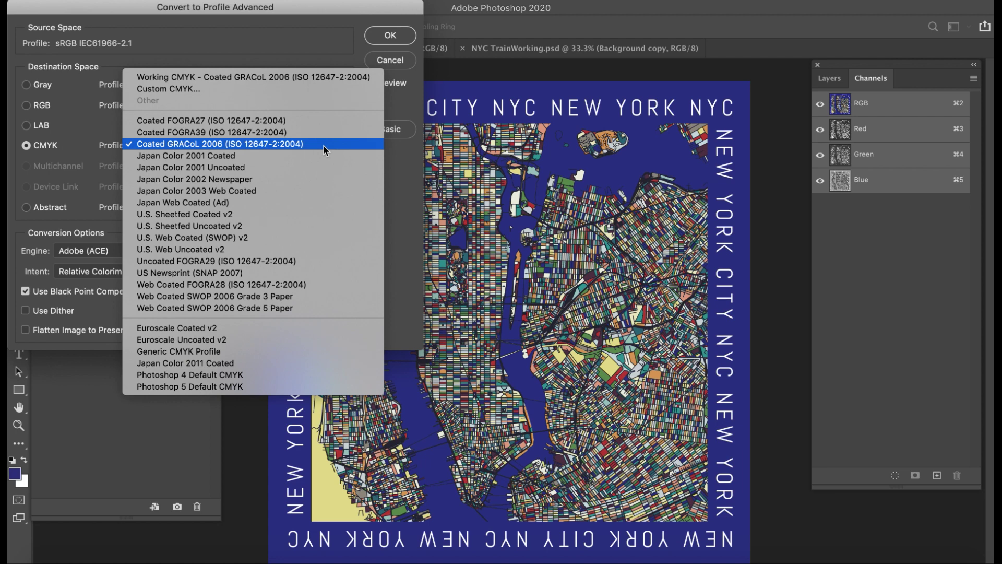
left_click(220, 240)
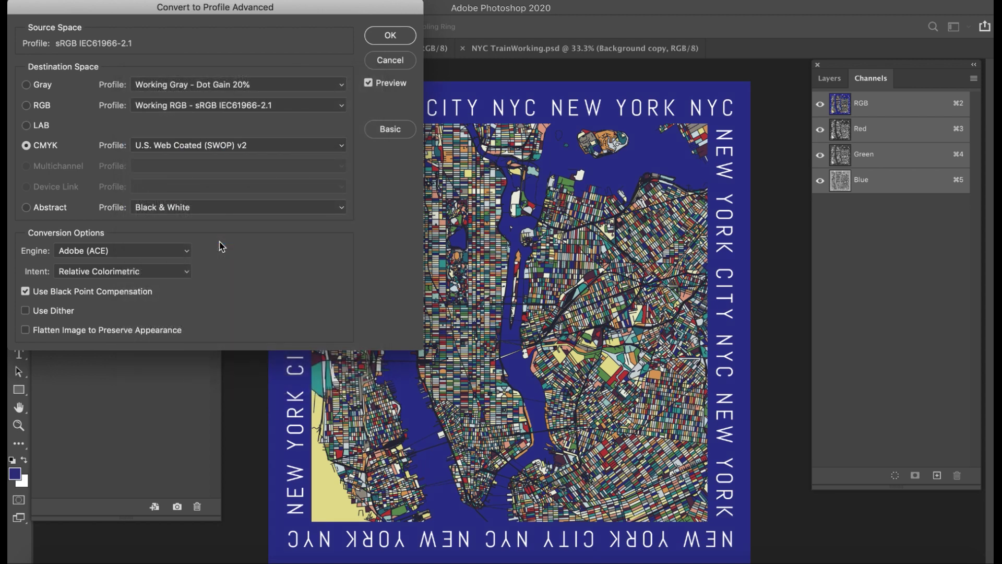
left_click(339, 146)
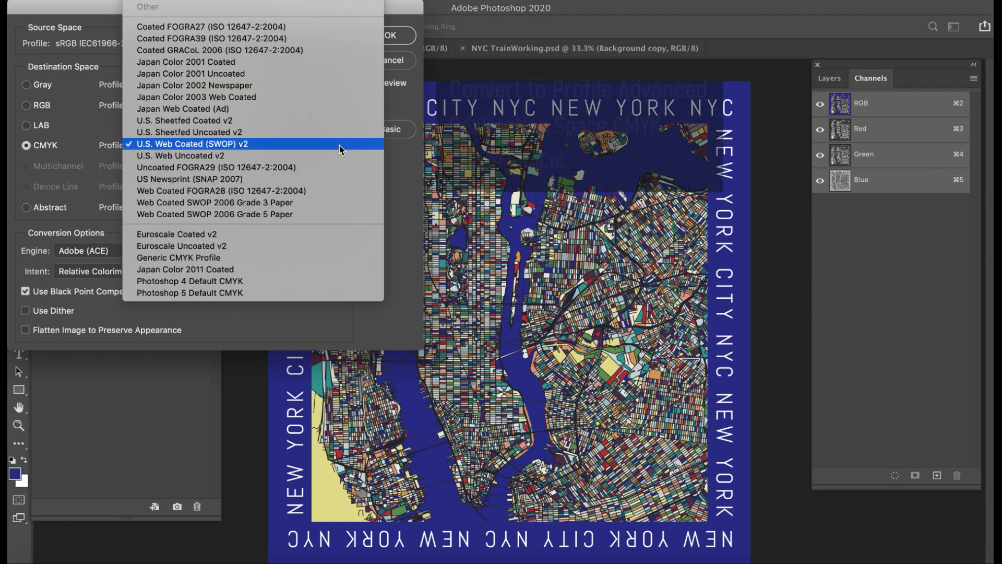
left_click(288, 50)
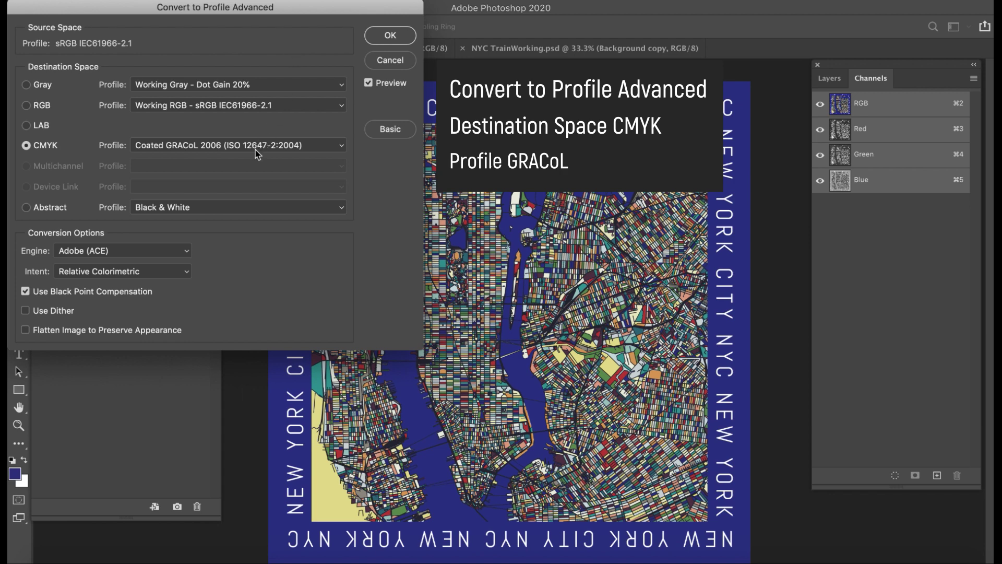
left_click(187, 273)
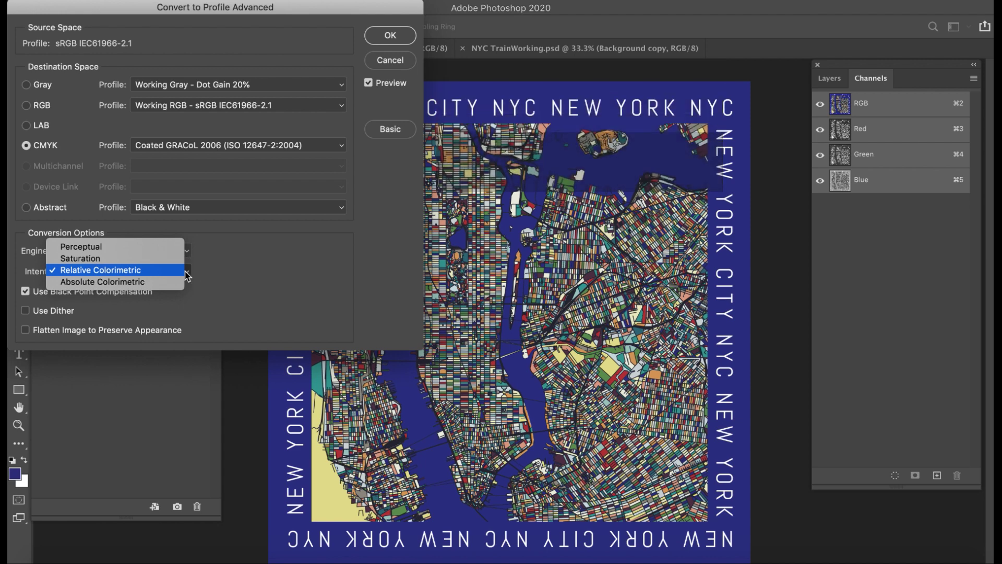
Preview the Perceptual, Saturation and Relative Colorimetric intents, ending on Absolute Colorimetric
left_click(243, 272)
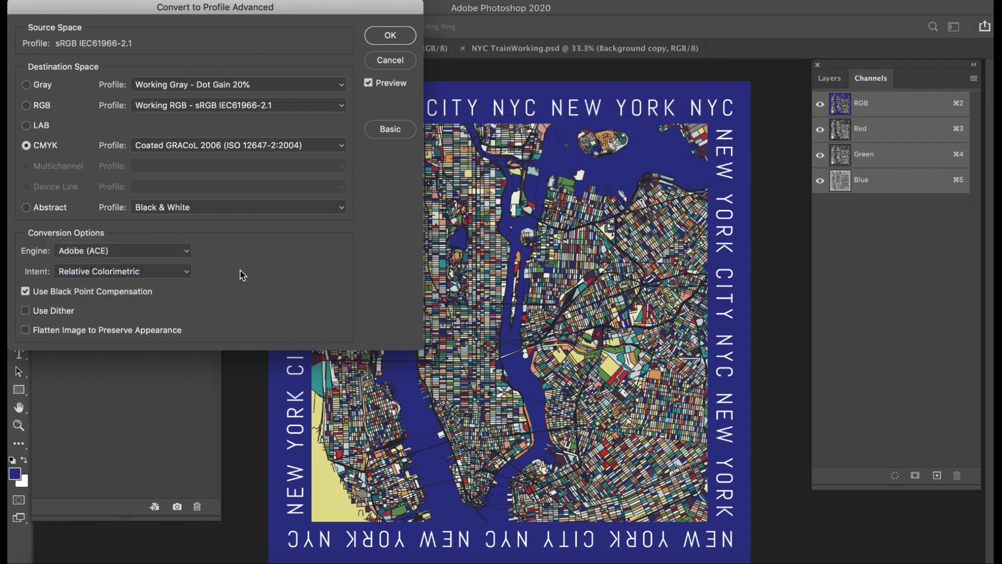
left_click(186, 271)
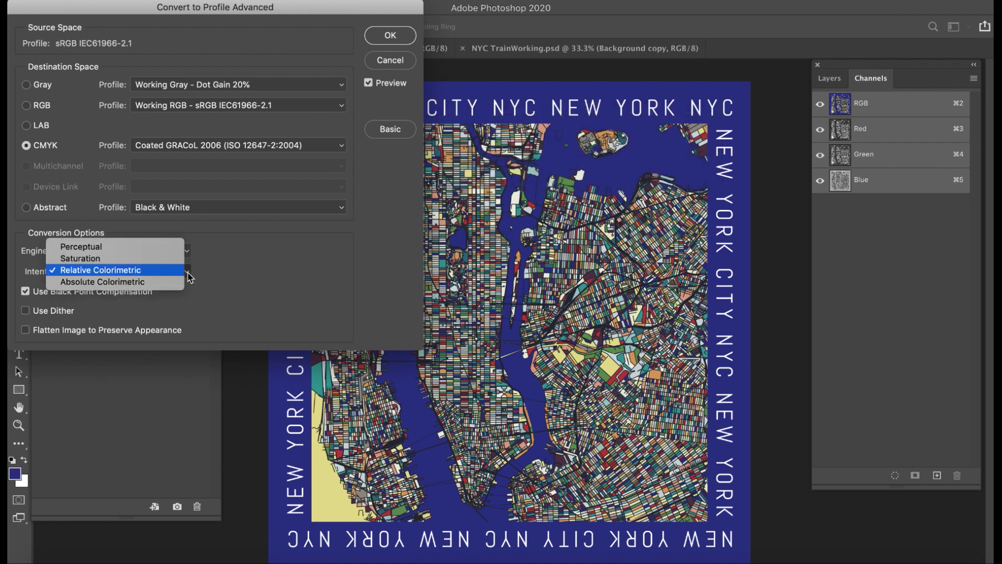
left_click(156, 252)
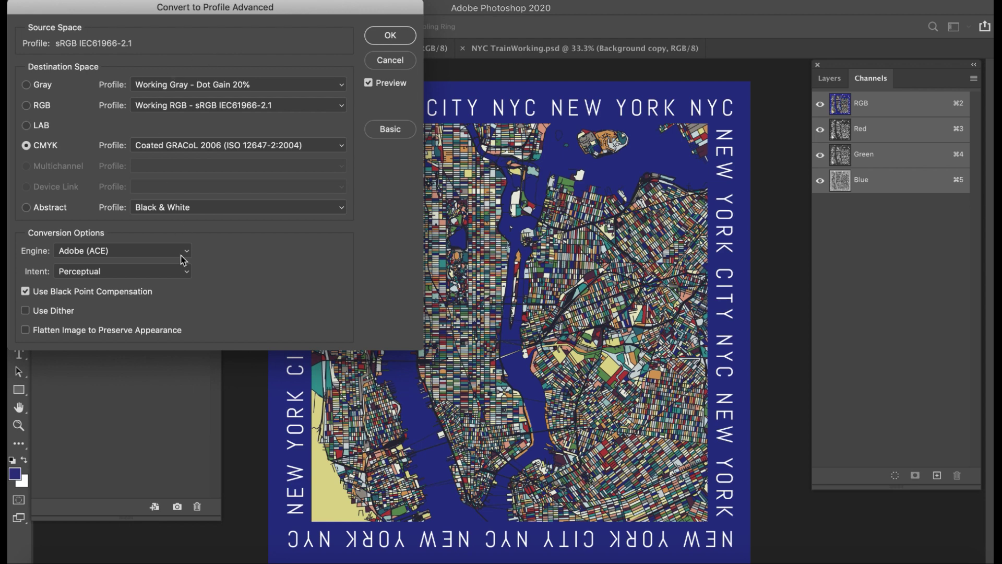
left_click(186, 272)
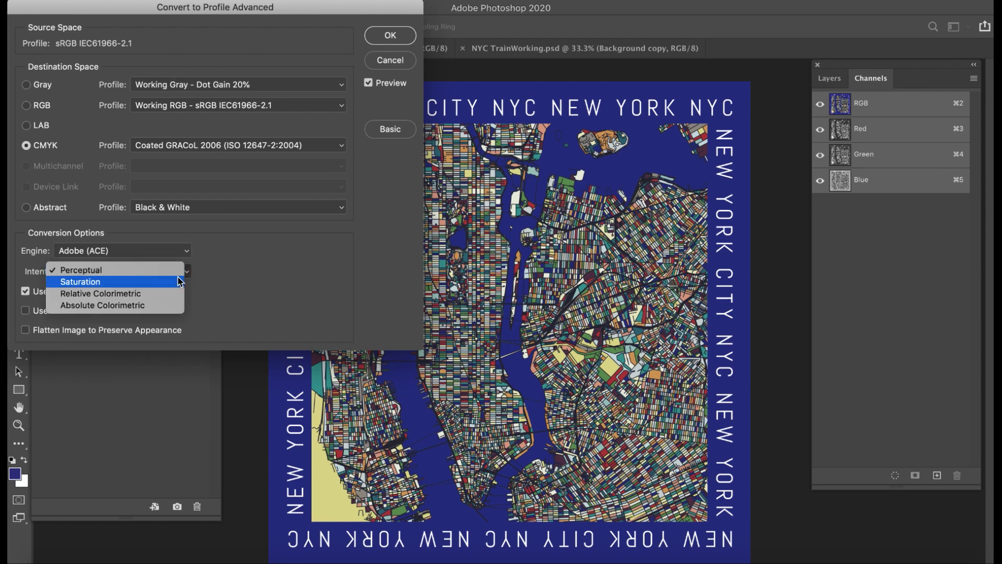
left_click(179, 282)
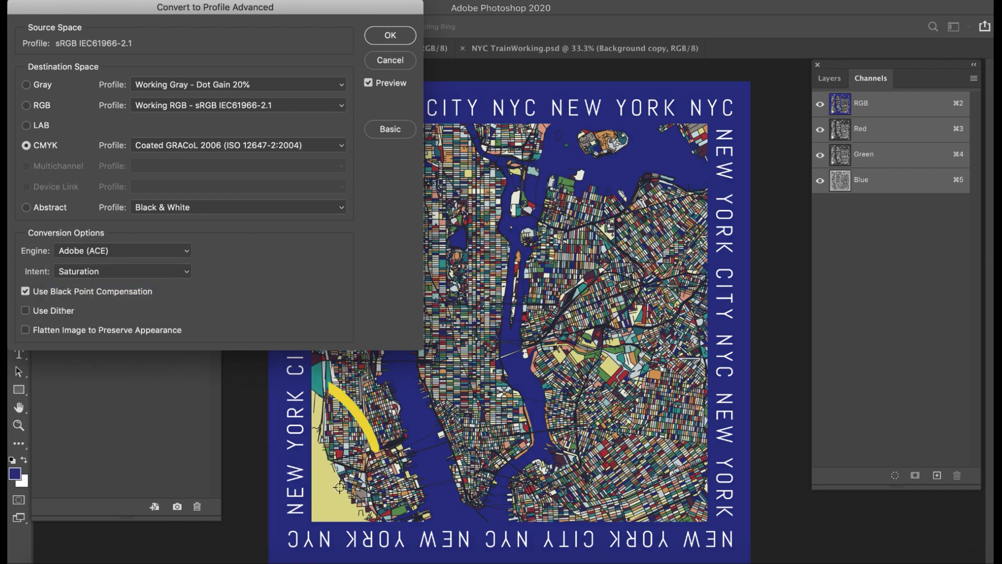
left_click(186, 274)
left_click(163, 259)
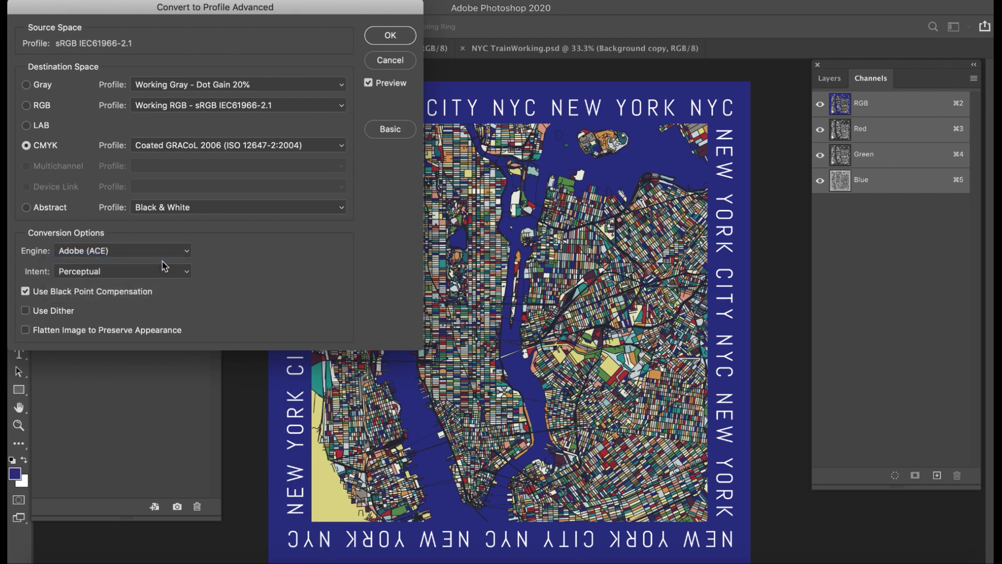
left_click(186, 275)
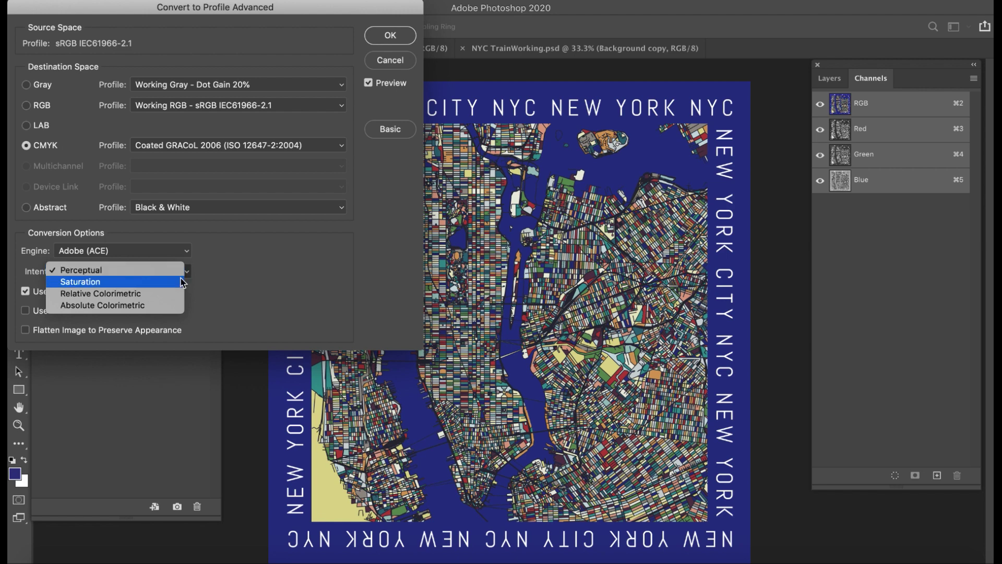
left_click(167, 294)
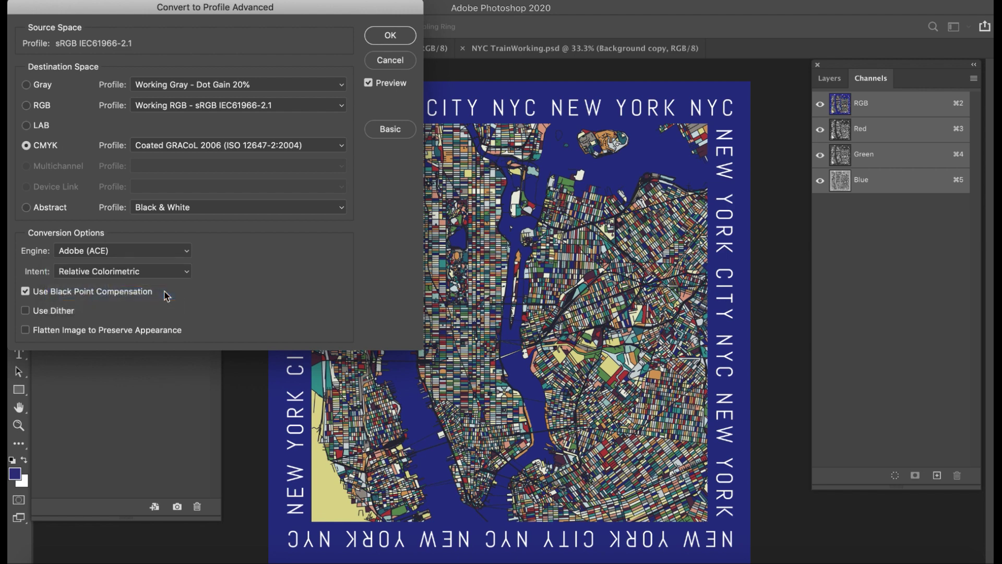
left_click(188, 275)
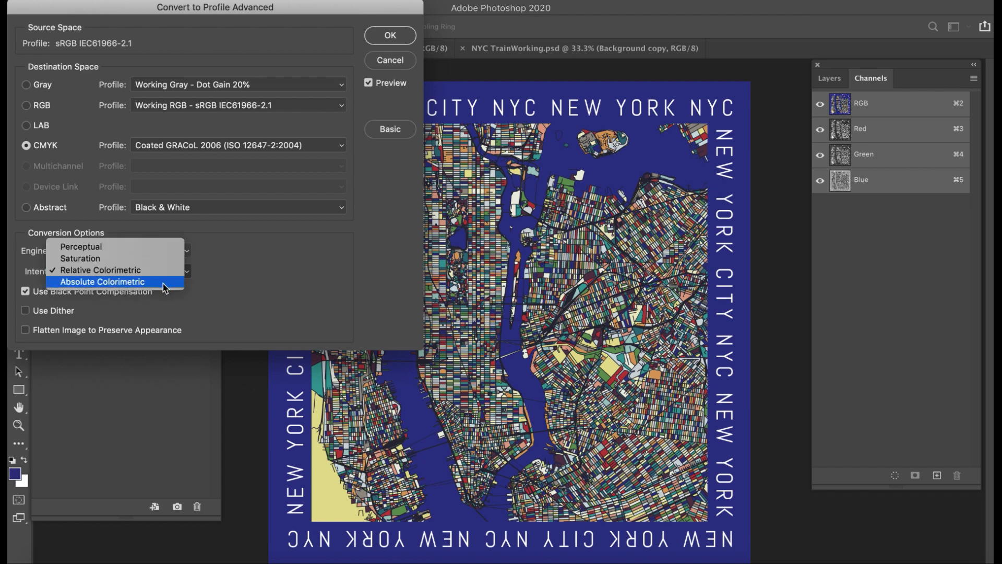
left_click(165, 282)
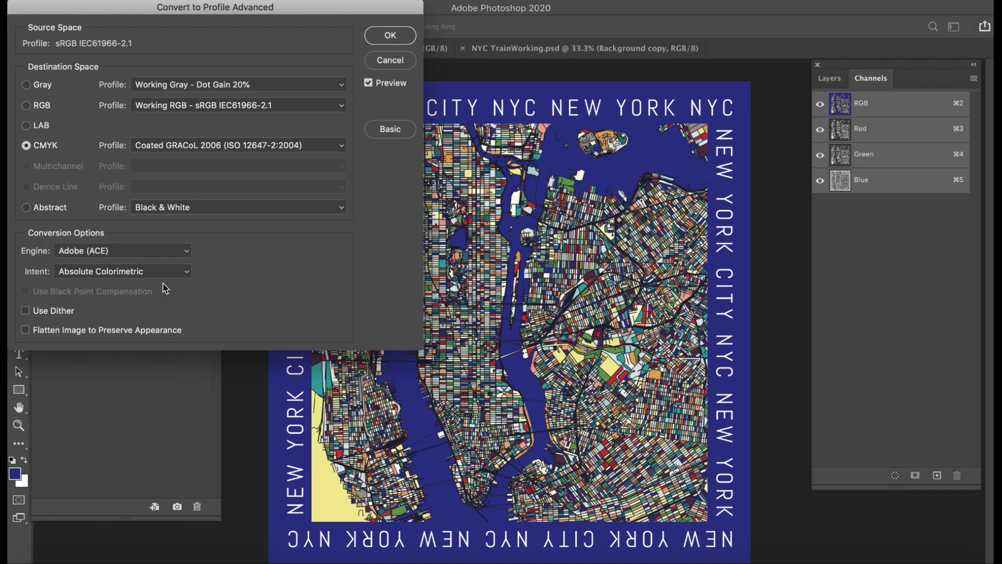
Cancel the conversion, hide the NYC text and blue background layers, and select Layer 1 copy
left_click(830, 78)
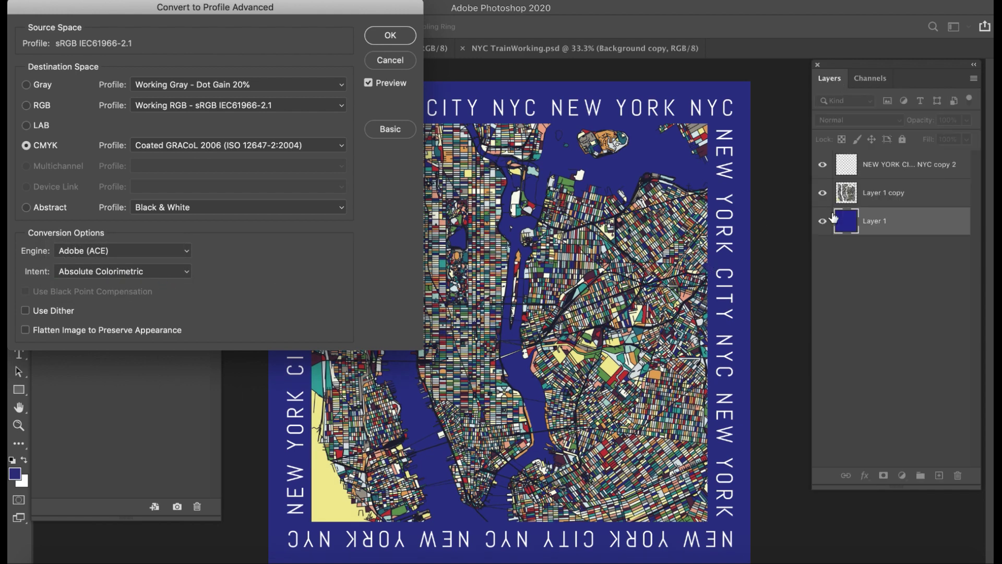
left_click(381, 56)
left_click(822, 164)
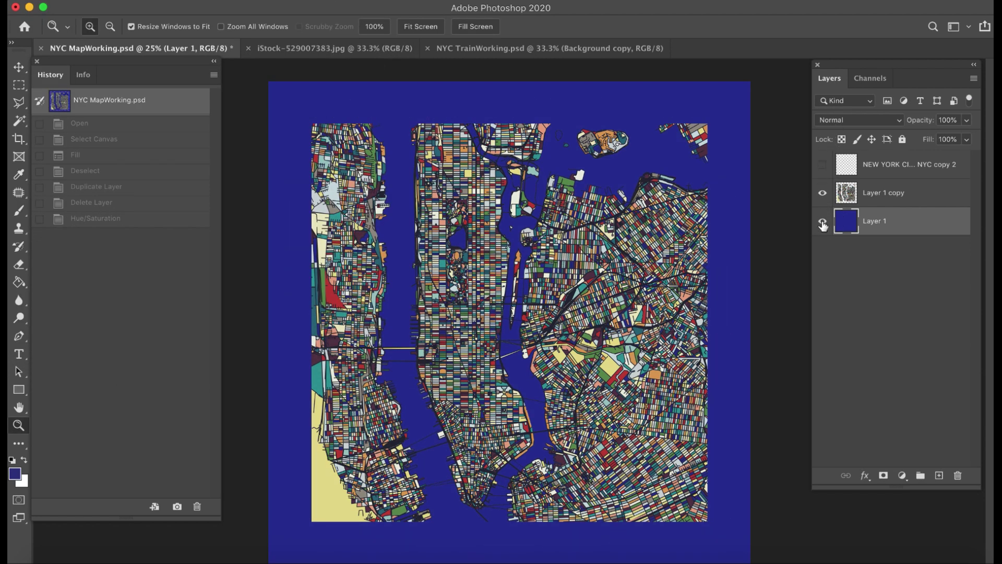
left_click(823, 221)
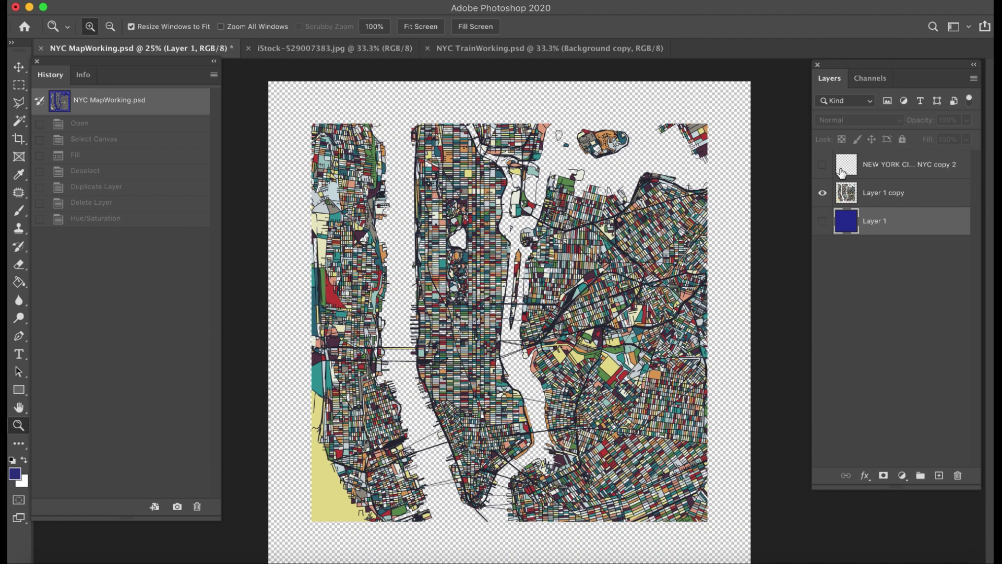
left_click(847, 193)
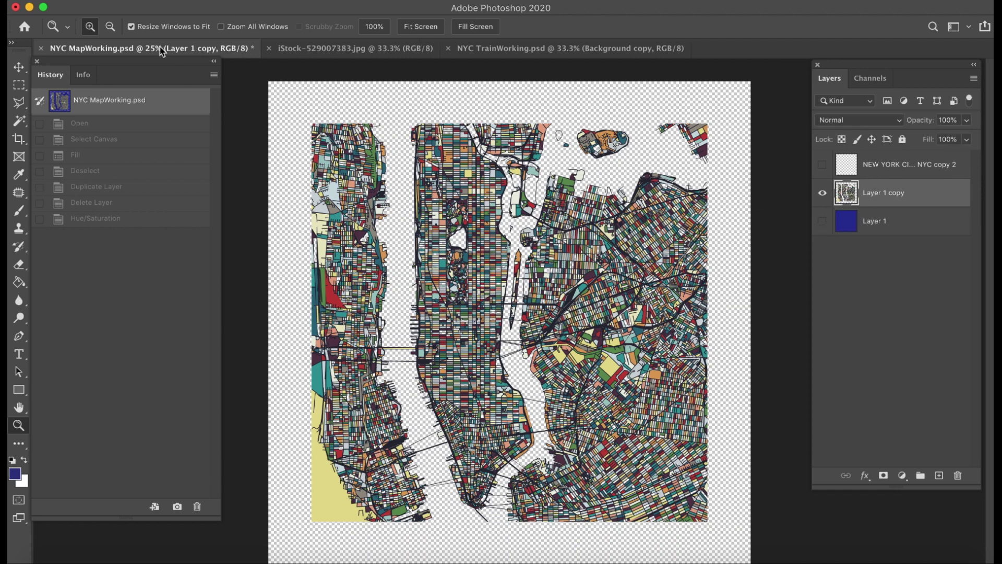
Convert to Coated GRACoL 2006 using the Absolute Colorimetric intent, after trying Perceptual and Relative Colorimetric
left_click(141, 2)
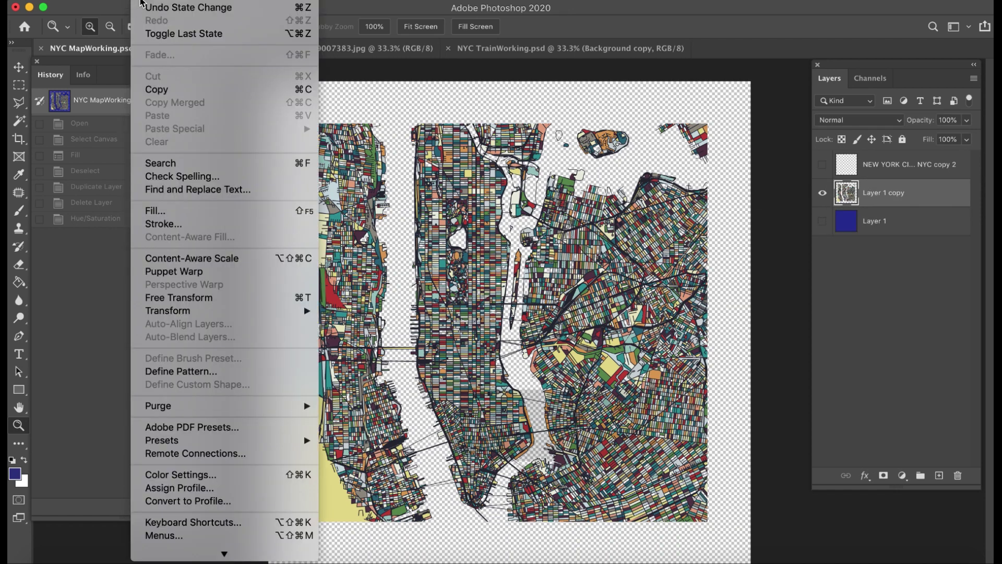
left_click(180, 505)
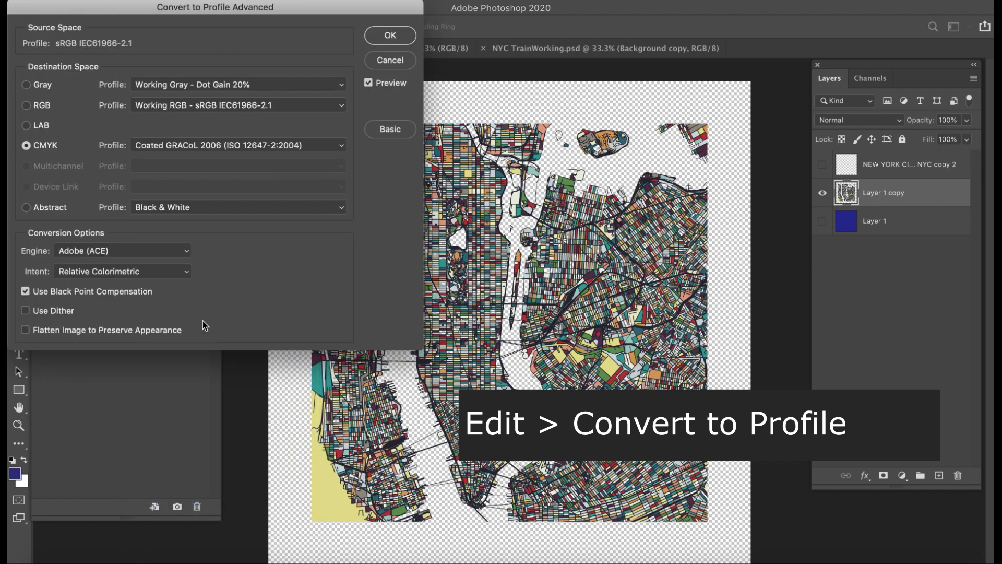
left_click(188, 271)
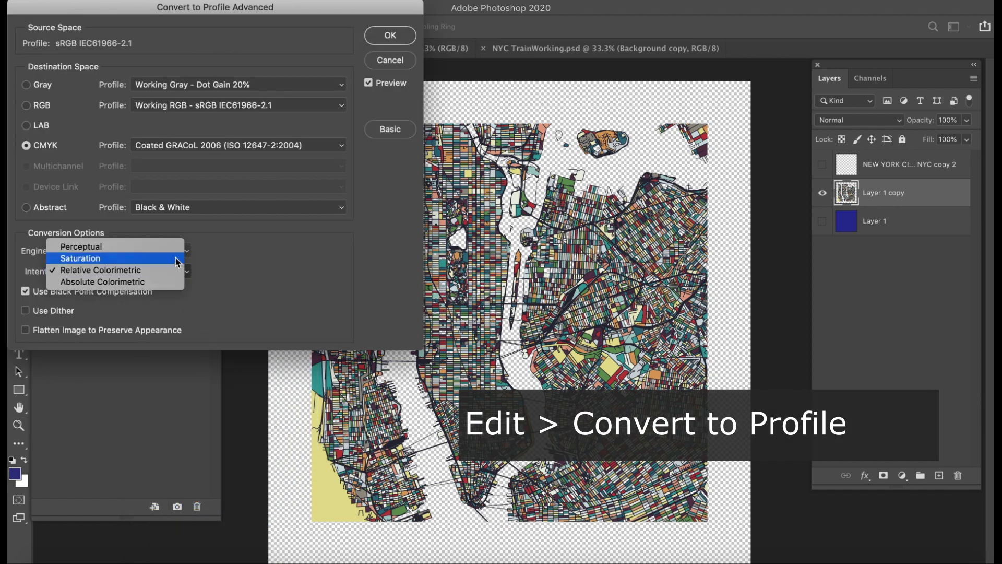
left_click(172, 255)
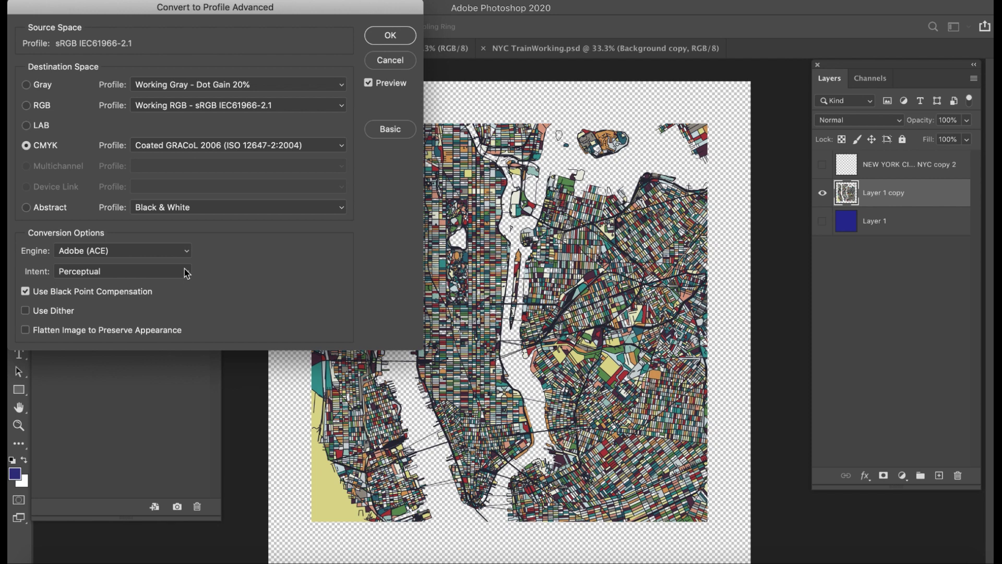
left_click(185, 271)
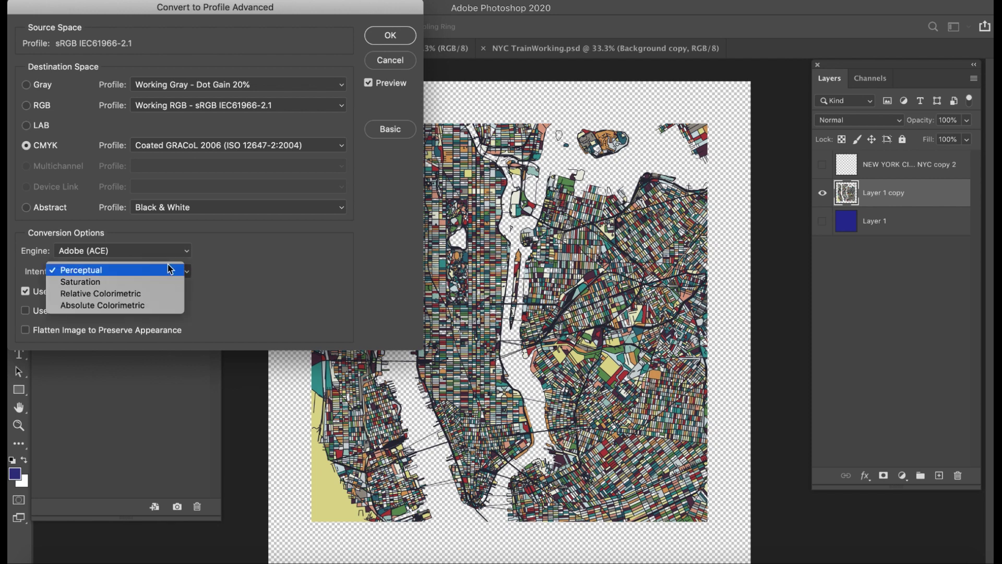
left_click(158, 268)
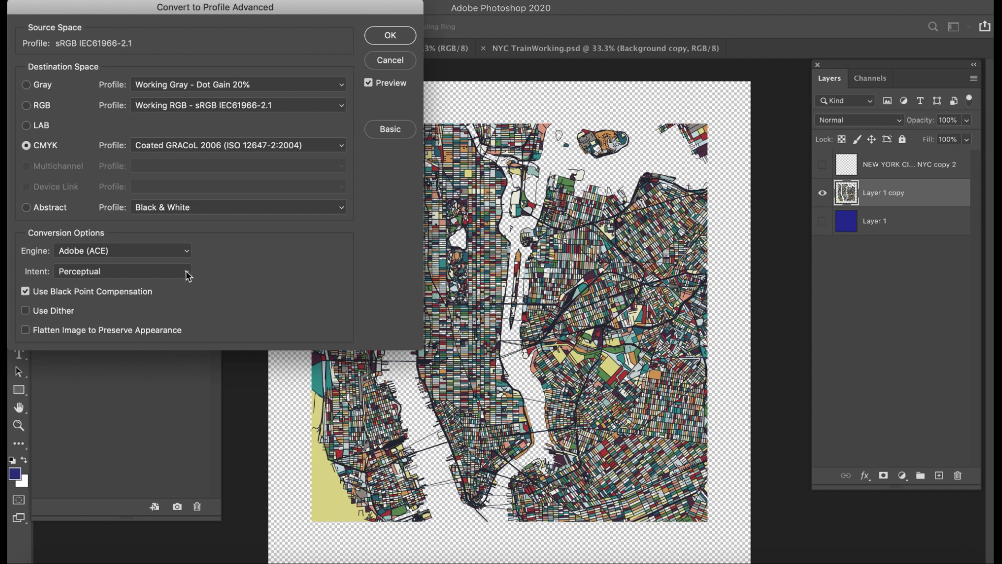
left_click(188, 275)
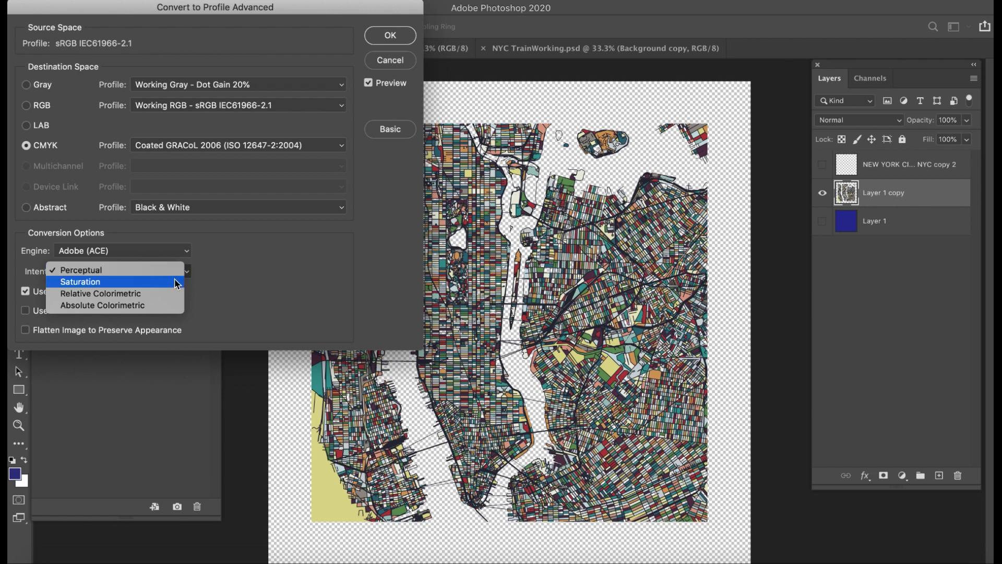
left_click(149, 294)
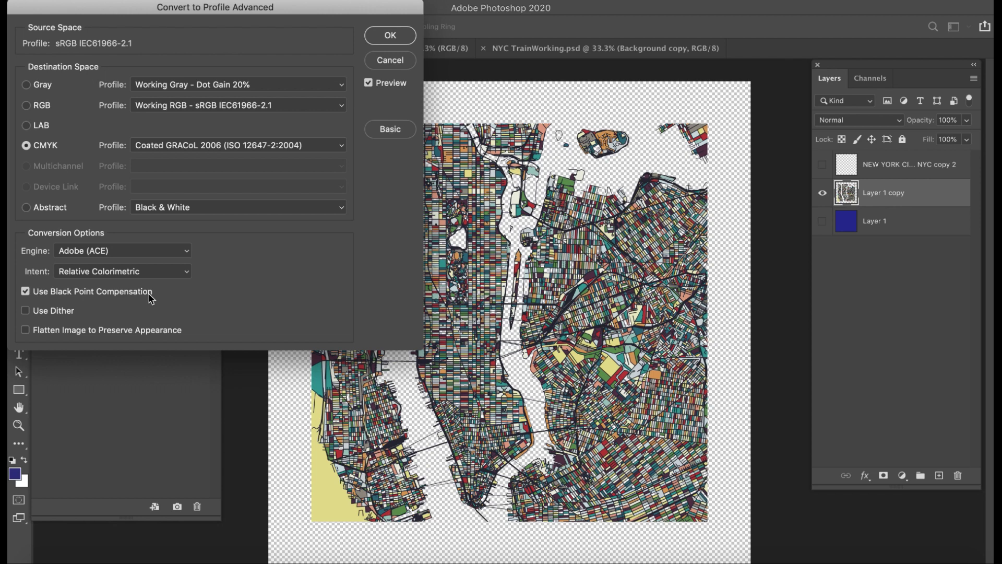
left_click(187, 271)
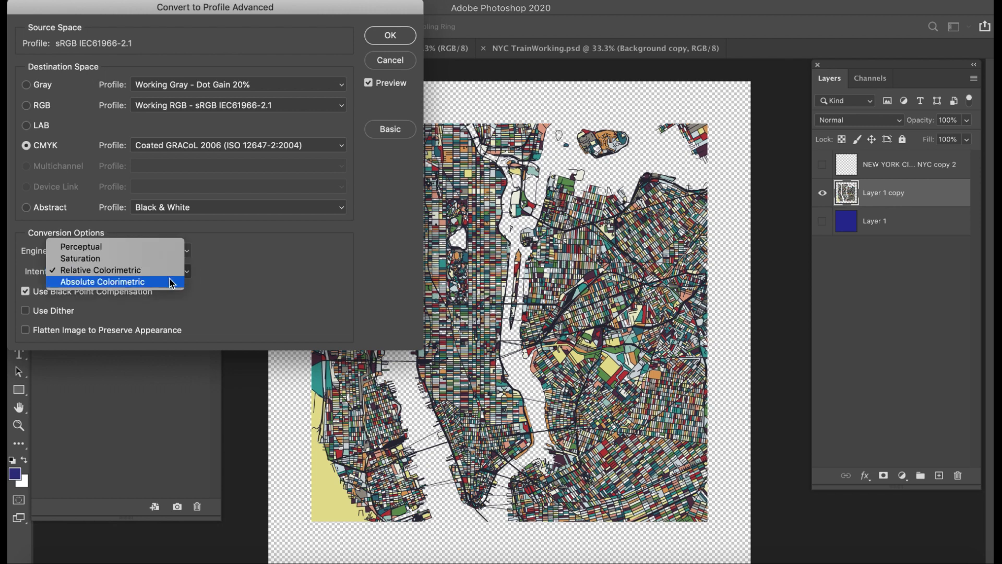
left_click(170, 282)
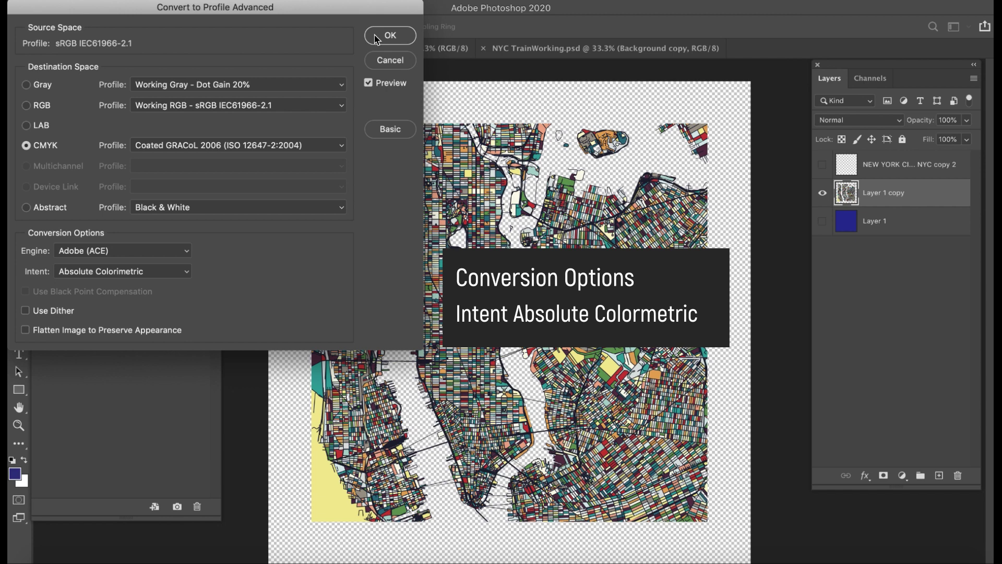
left_click(390, 35)
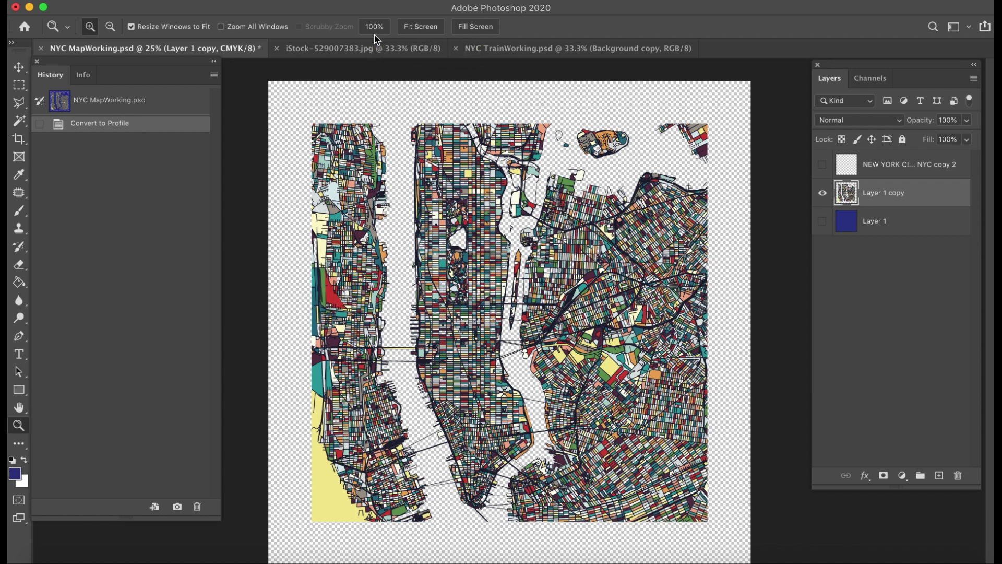
left_click(171, 0)
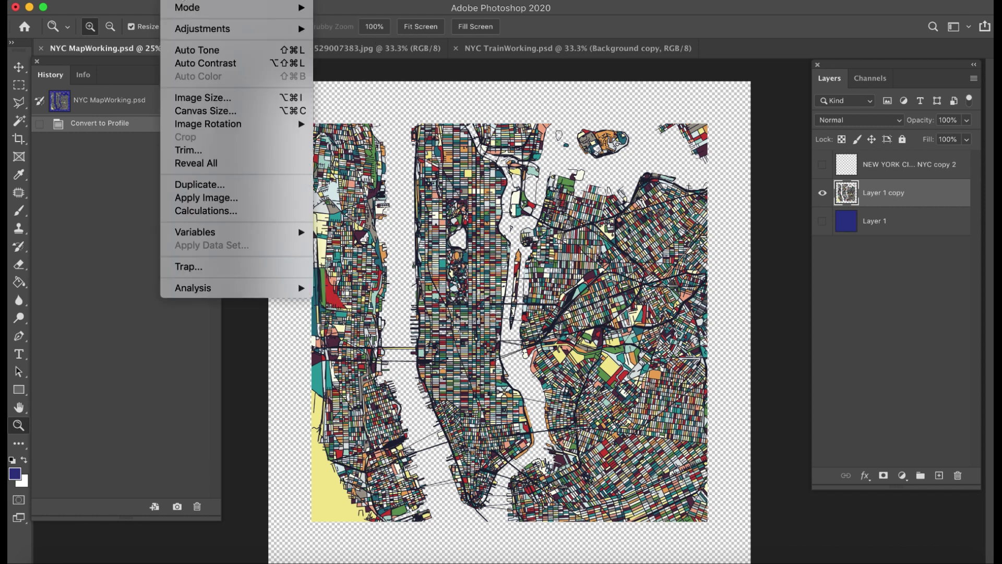
Turn the NEW YORK CITY border text and dark blue background layers back on
left_click(616, 9)
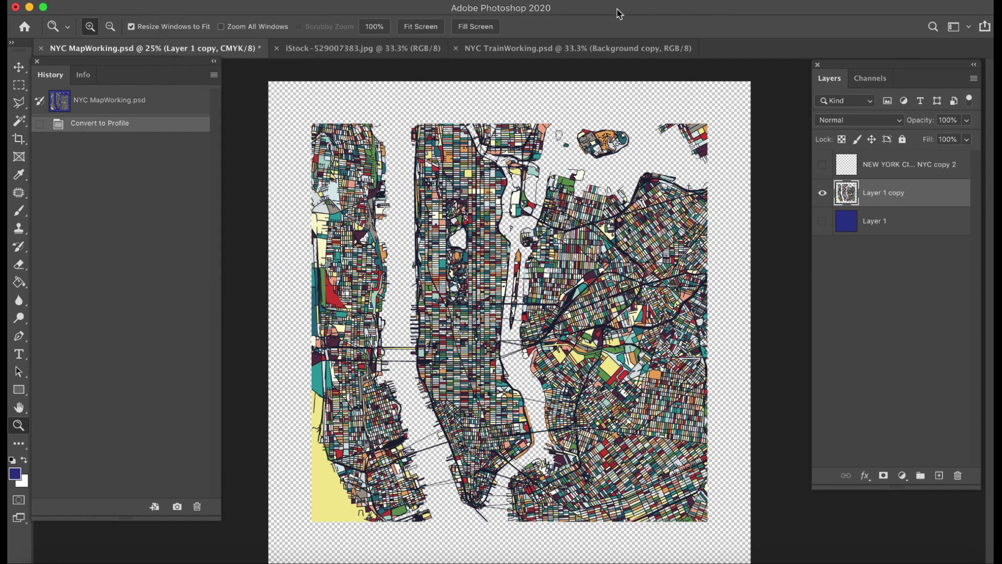
left_click(823, 165)
left_click(823, 222)
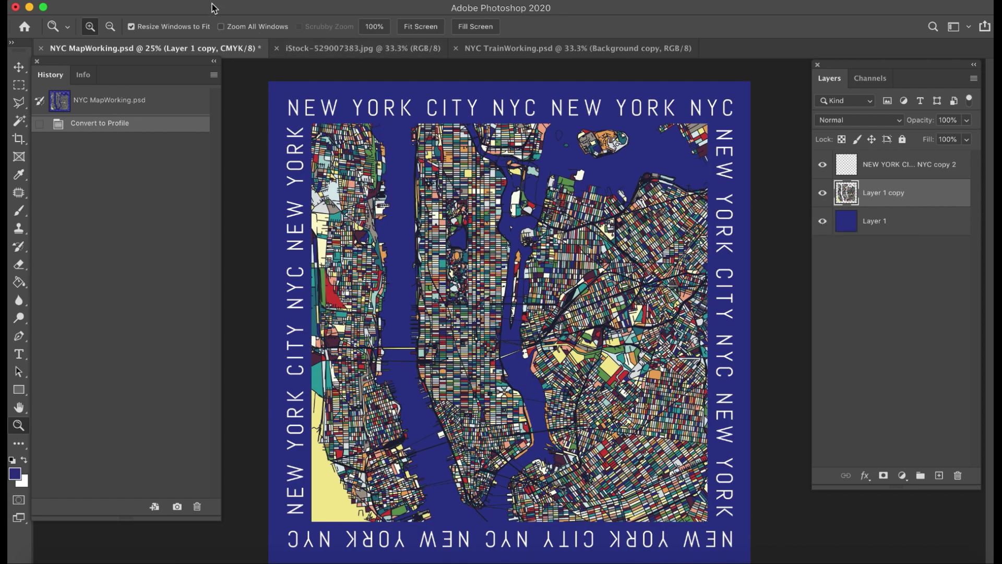
left_click(184, 2)
mouse_move(188, 28)
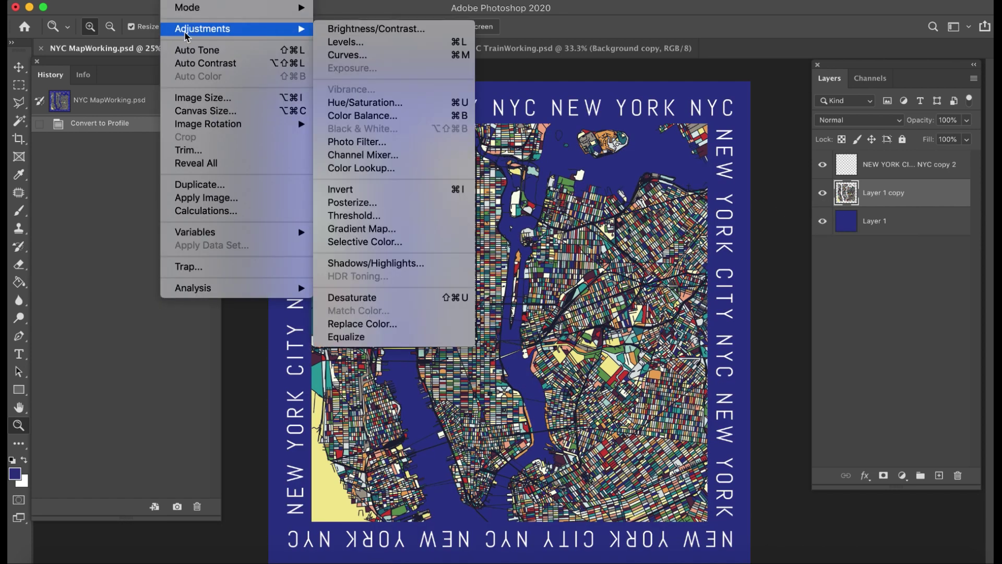
Apply Hue/Saturation to the CMYK map with Saturation +13 and Lightness left at 0
left_click(360, 103)
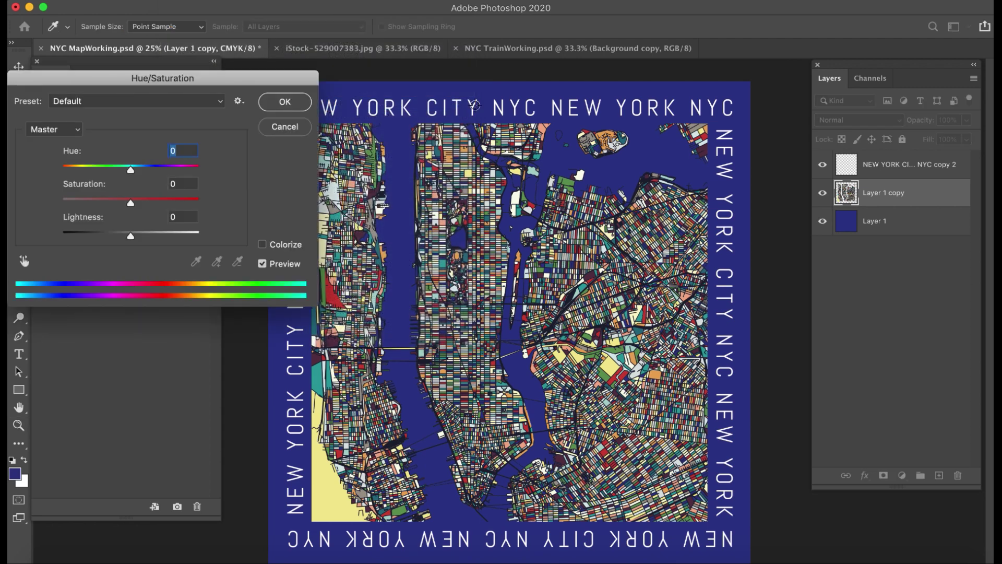
left_click_drag(130, 203, 138, 203)
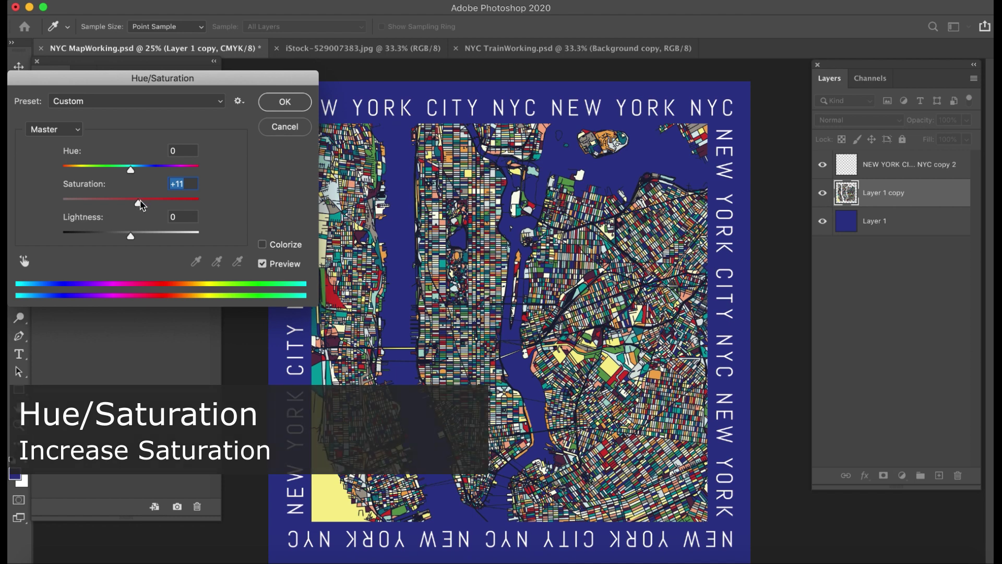
left_click_drag(140, 205, 142, 205)
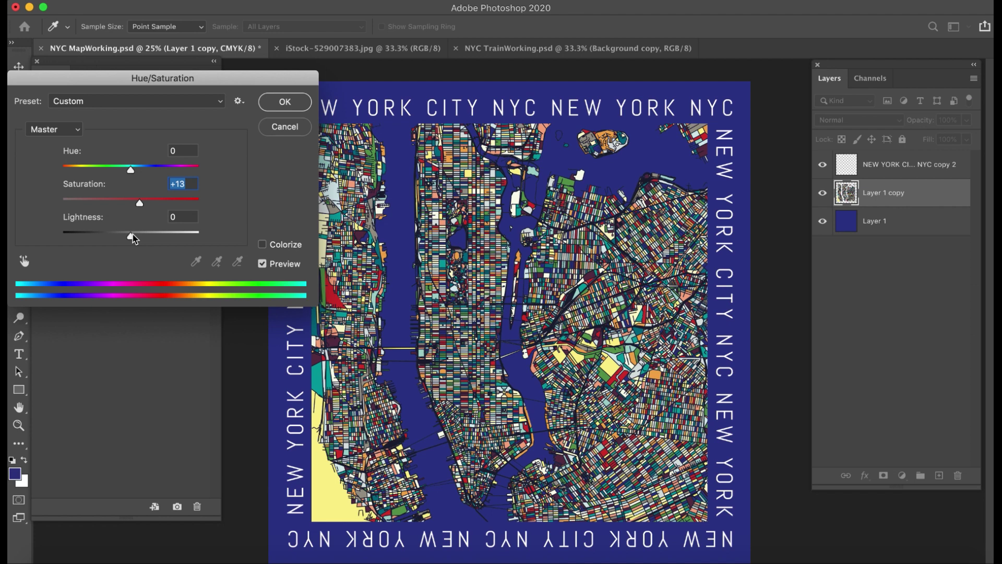
left_click_drag(133, 236, 130, 236)
left_click(285, 102)
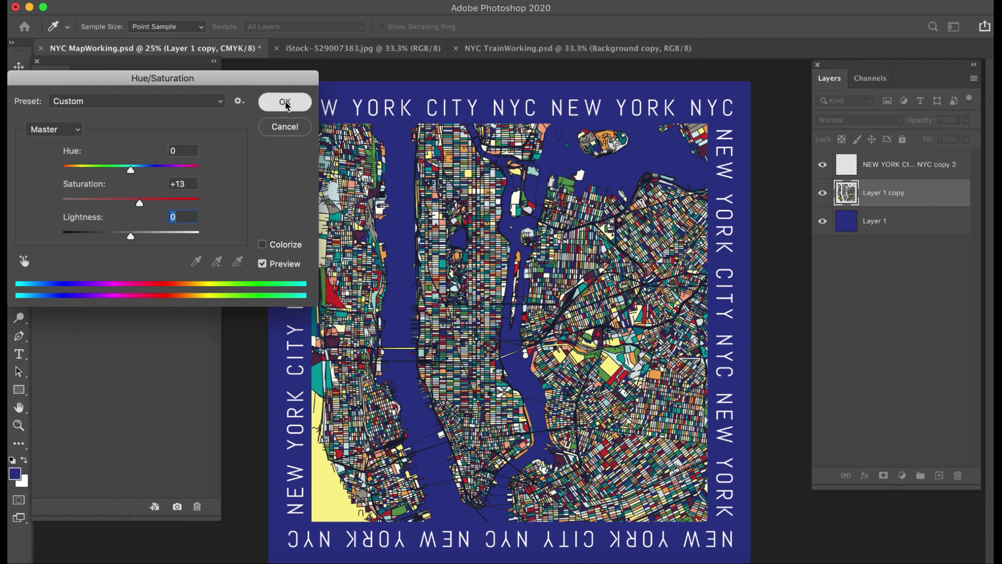
key("z")
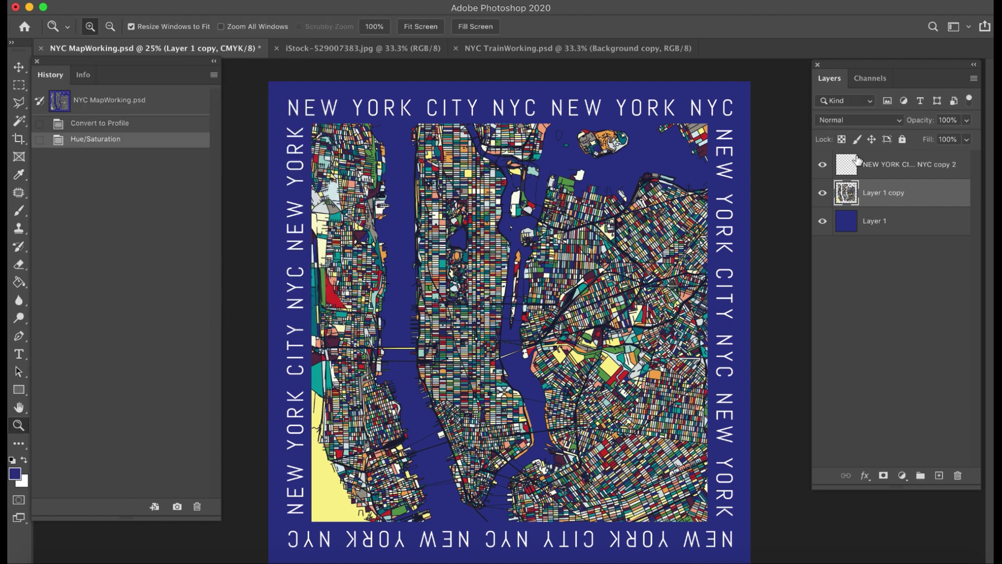
Compare the CMYK channels with the original RGB snapshot, then restore the CMYK Hue/Saturation state
left_click(872, 79)
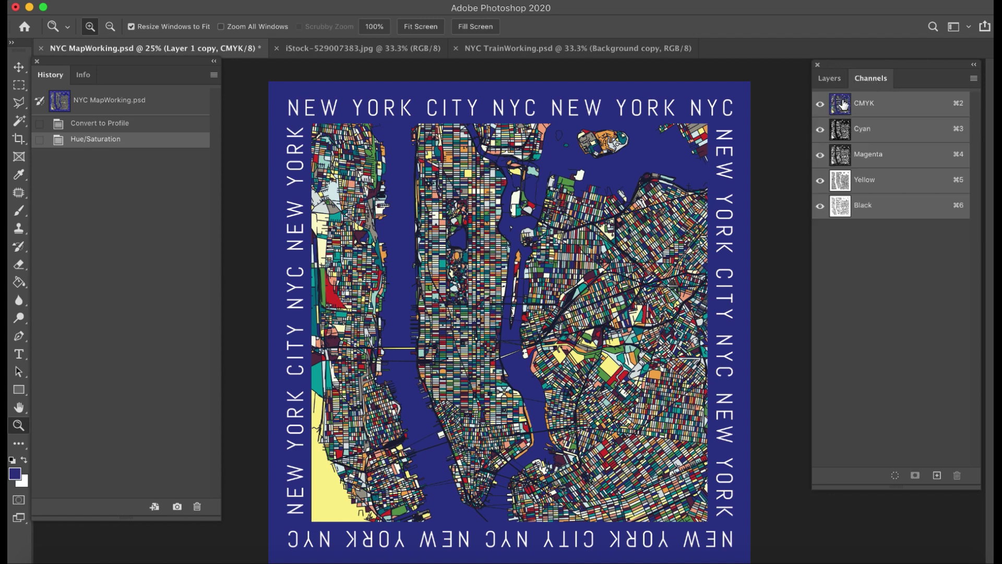
left_click(830, 79)
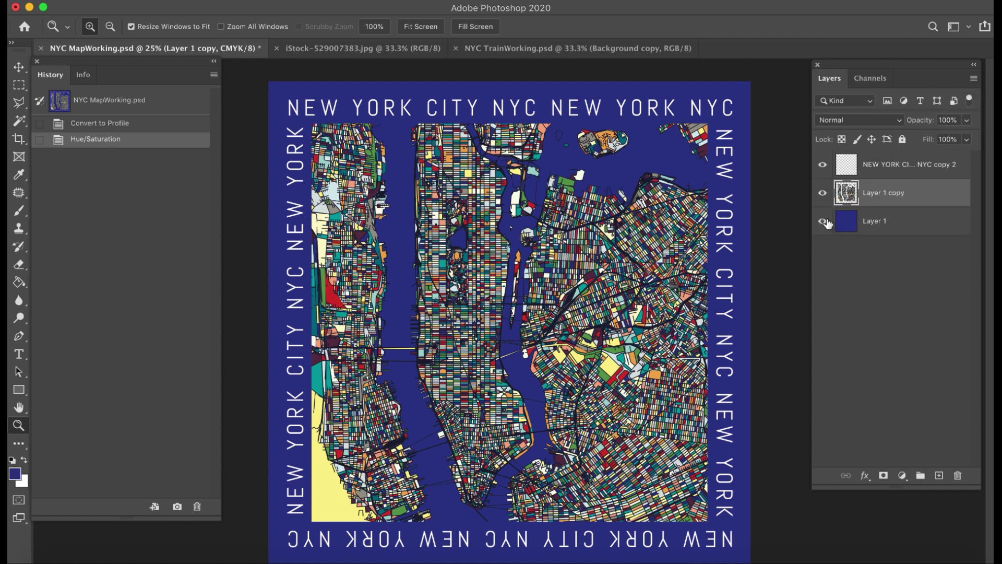
left_click(823, 221)
left_click(823, 165)
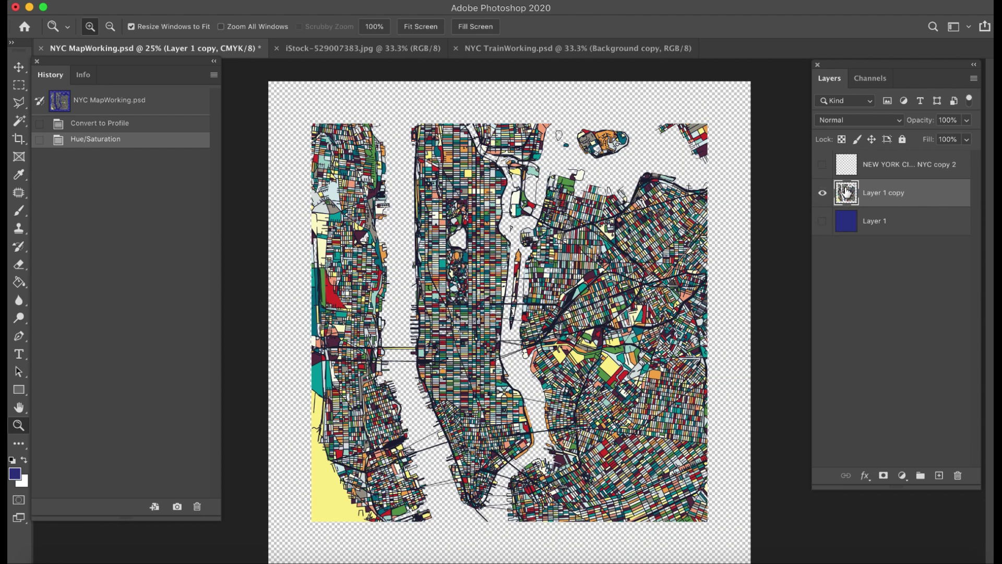
left_click(870, 80)
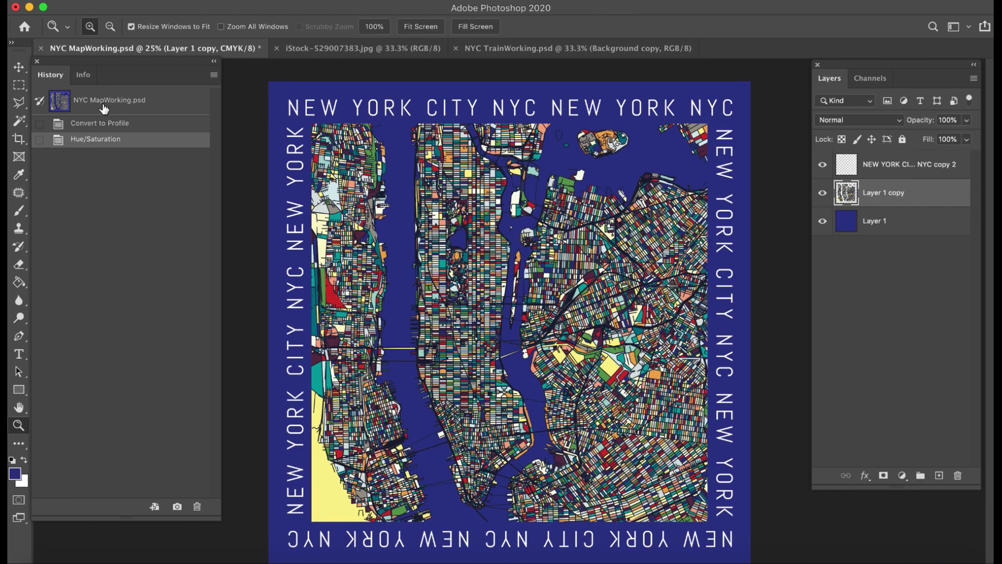
left_click(104, 108)
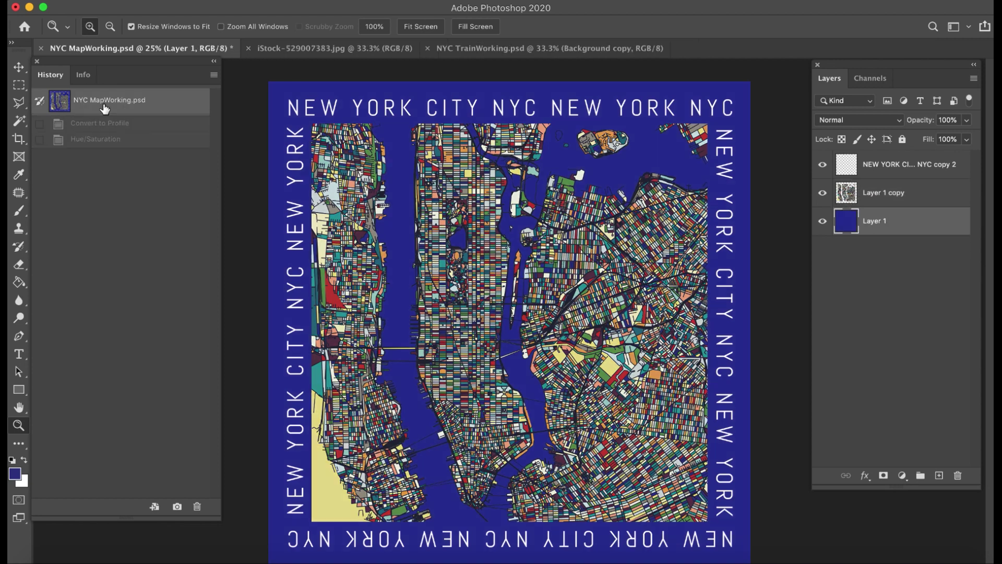
left_click(882, 82)
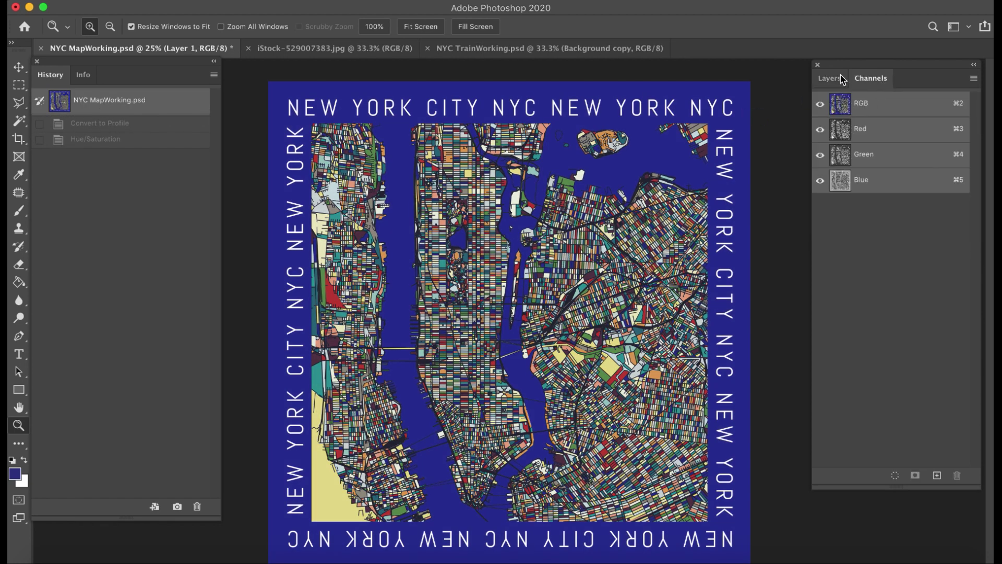
left_click(147, 140)
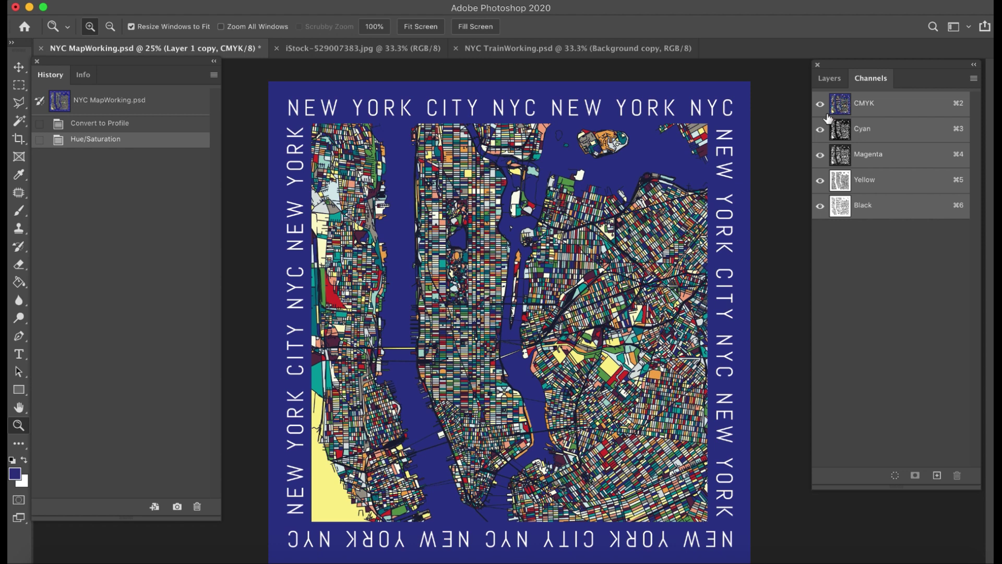
Toggle the border text and background layers back on, then switch to the iStock-529007383.jpg subway photo
left_click(833, 81)
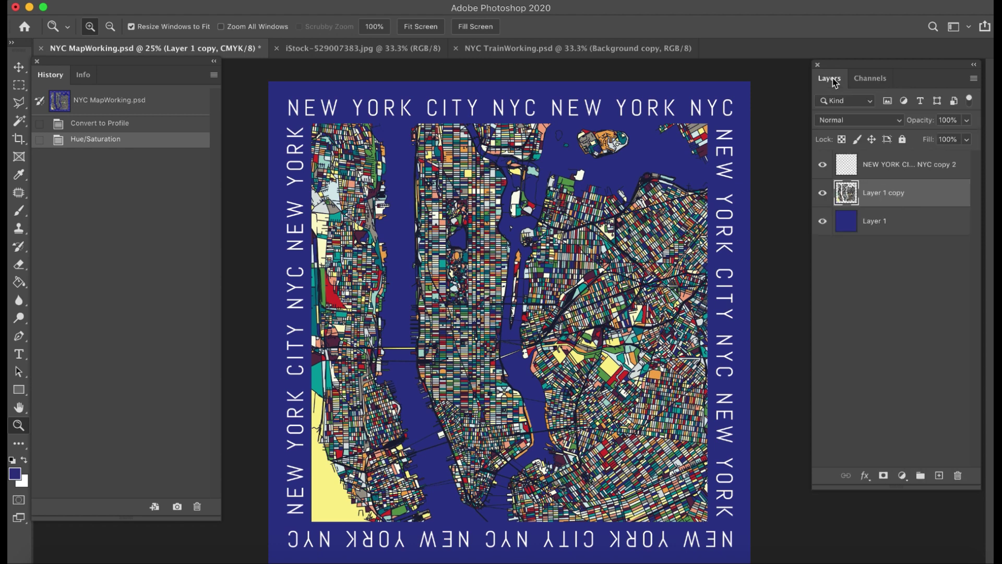
left_click(823, 164)
left_click(823, 222)
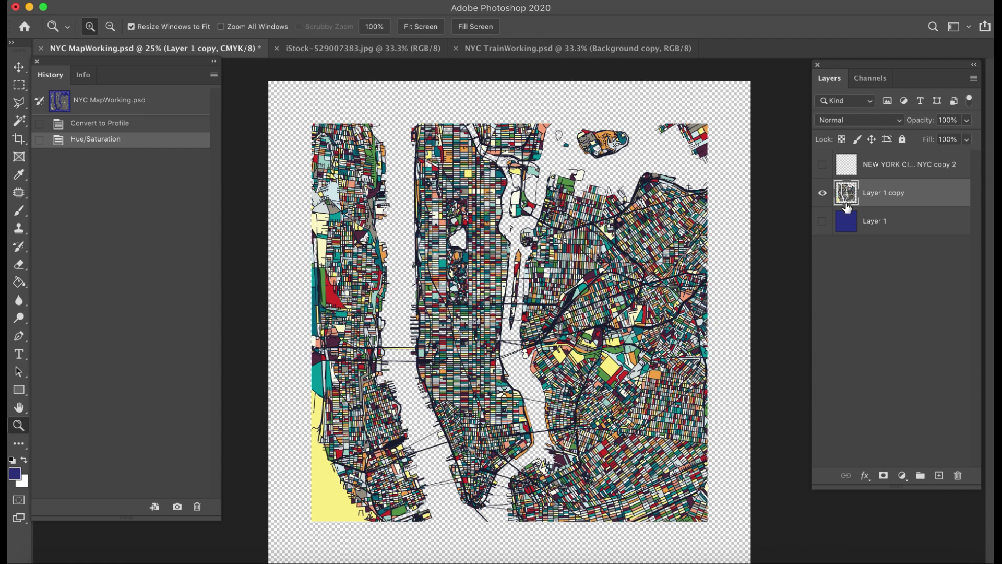
left_click_drag(823, 224, 823, 165)
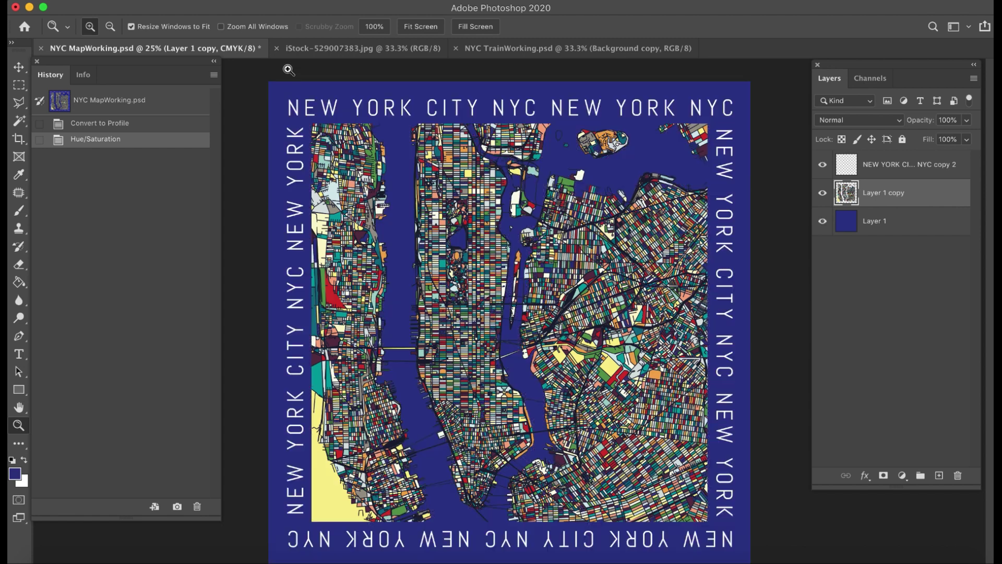
left_click(121, 2)
left_click(121, 3)
left_click(372, 49)
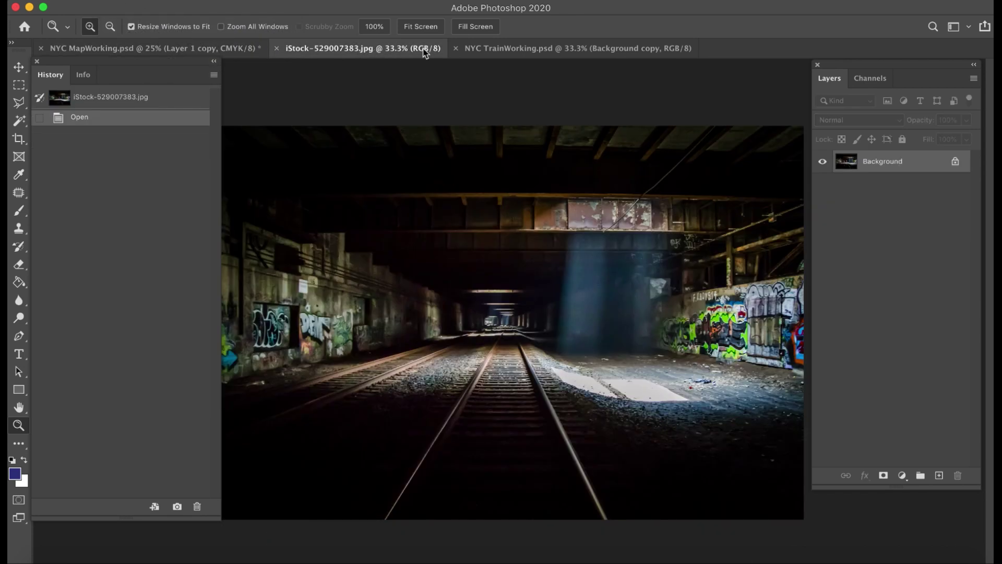
Return to the subway tunnel photo and zoom to 100% on the bright track-side floor
left_click(543, 51)
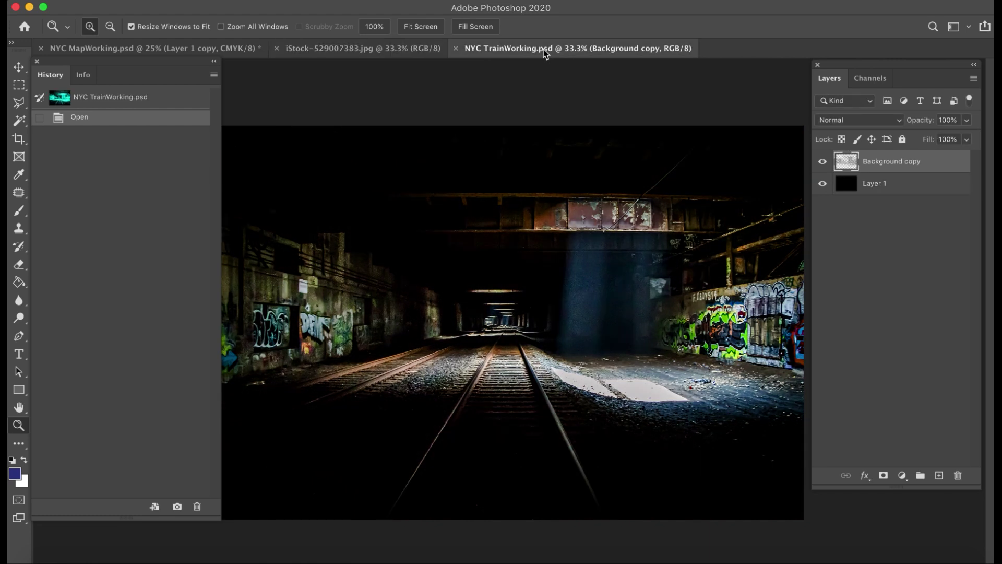
left_click(400, 51)
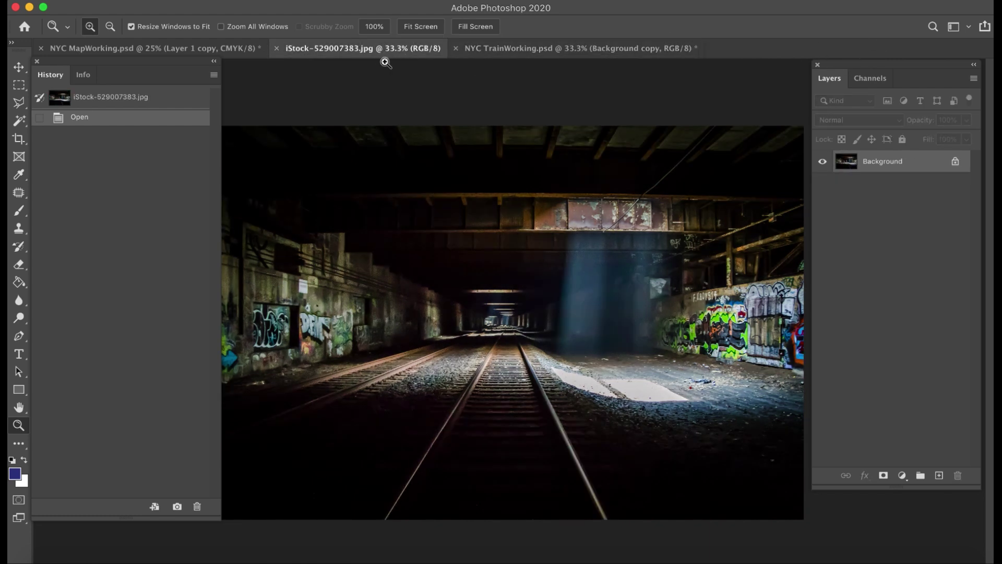
left_click(635, 391)
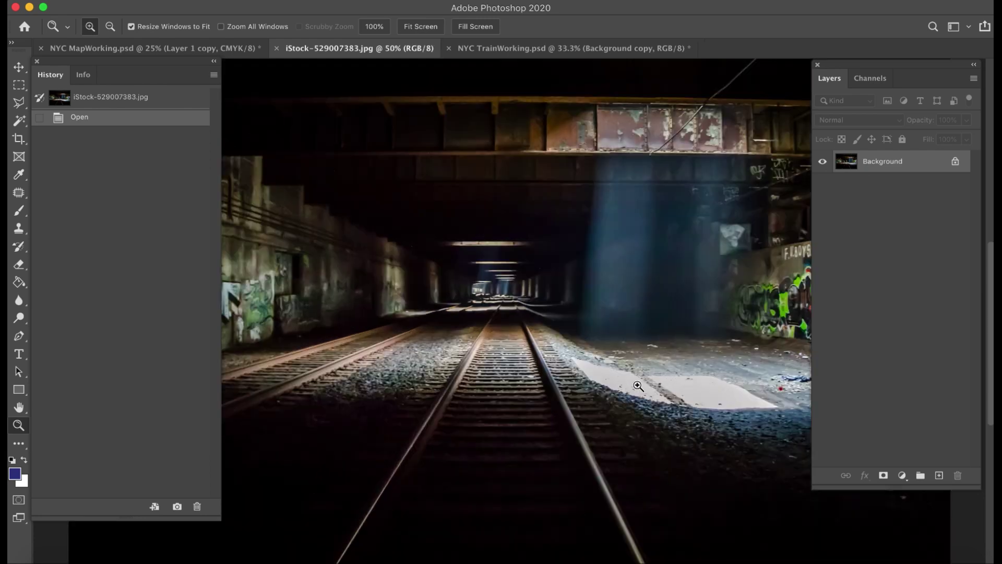
left_click(731, 392)
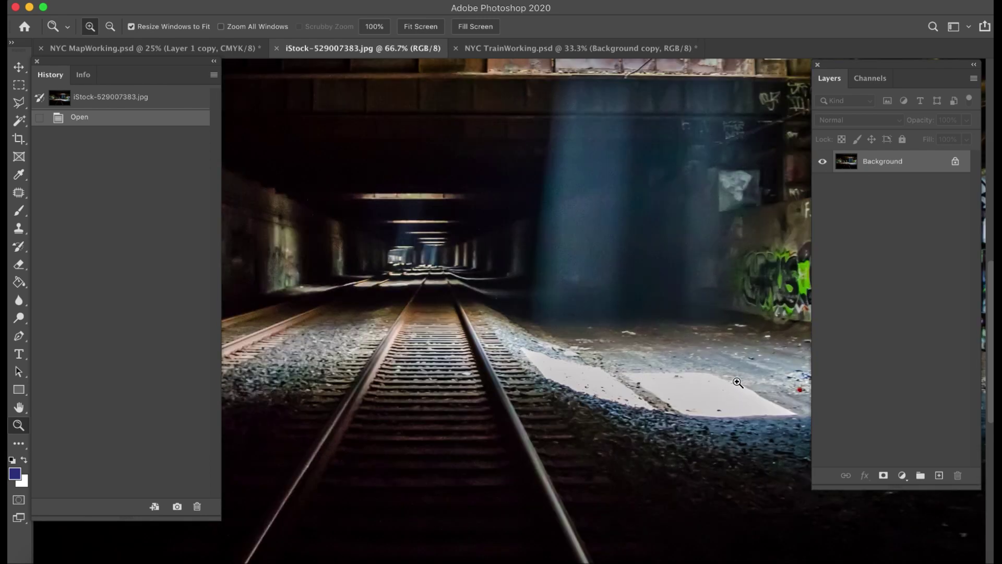
left_click(732, 393)
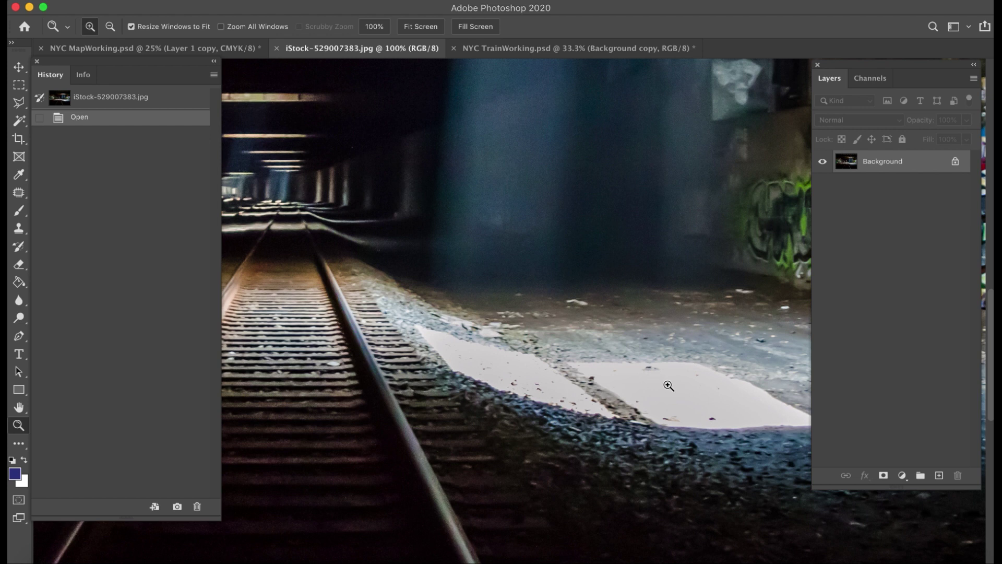
left_click(152, 2)
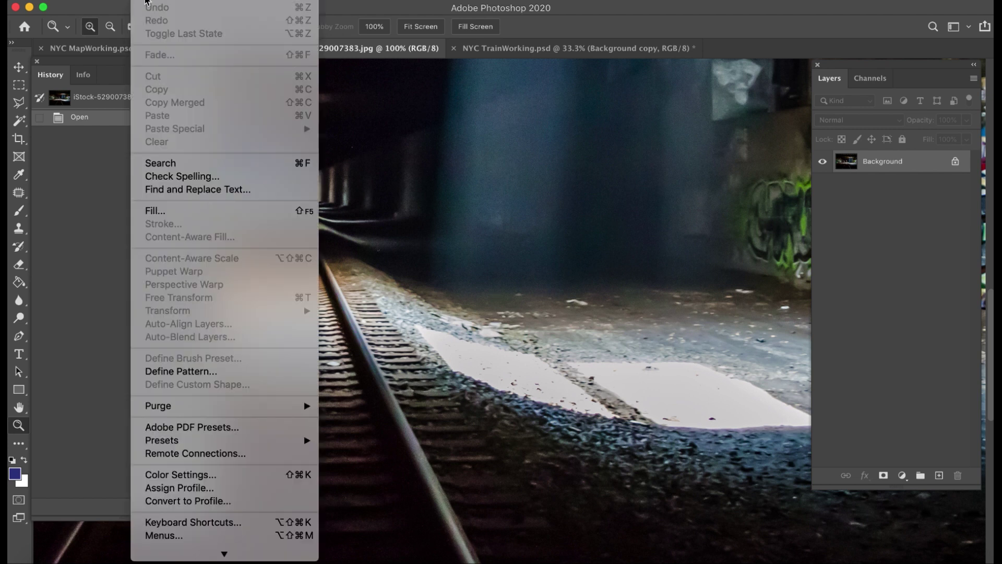
Preview a Convert to Profile with Perceptual intent, then cancel to keep the photo RGB
left_click(177, 501)
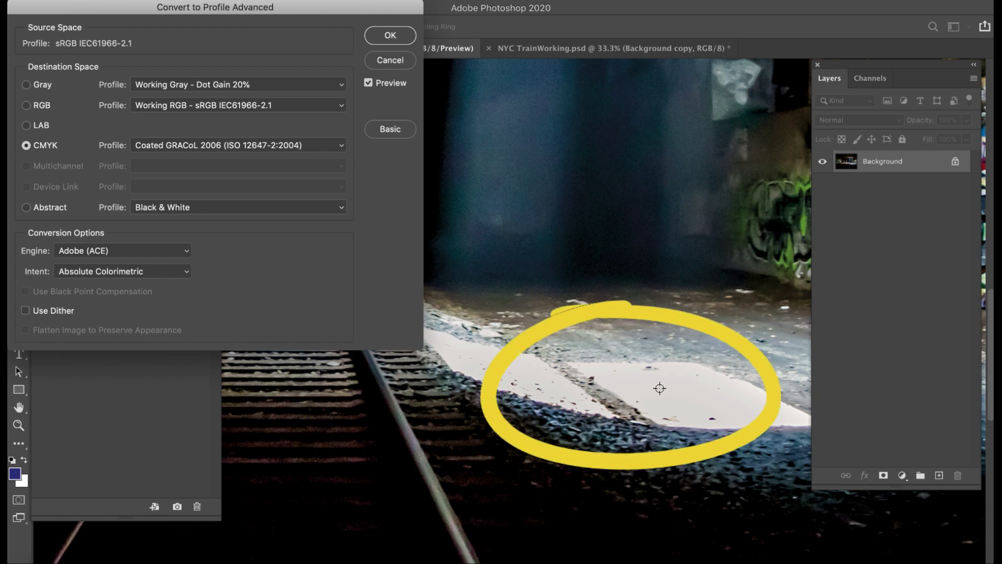
left_click(186, 271)
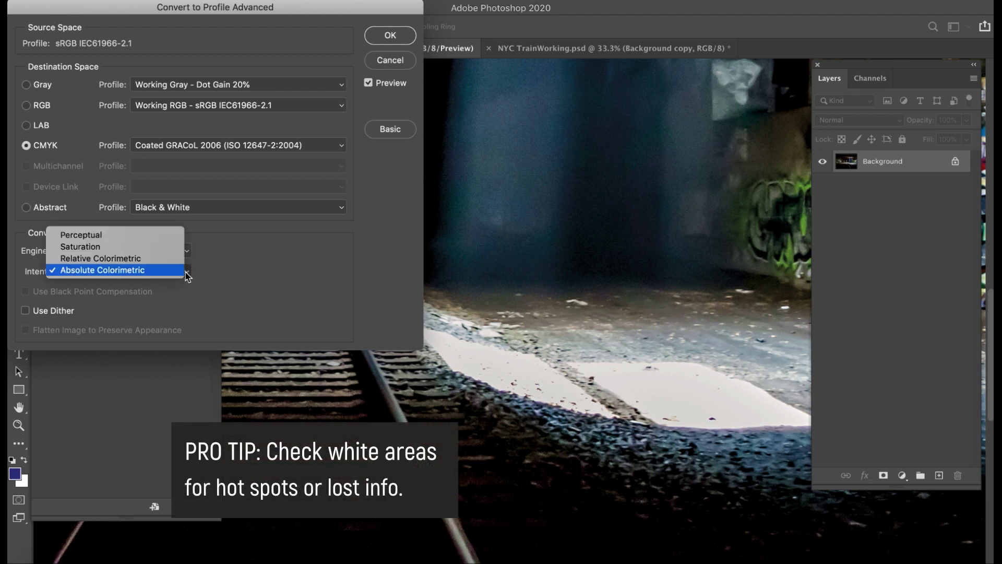
left_click(167, 236)
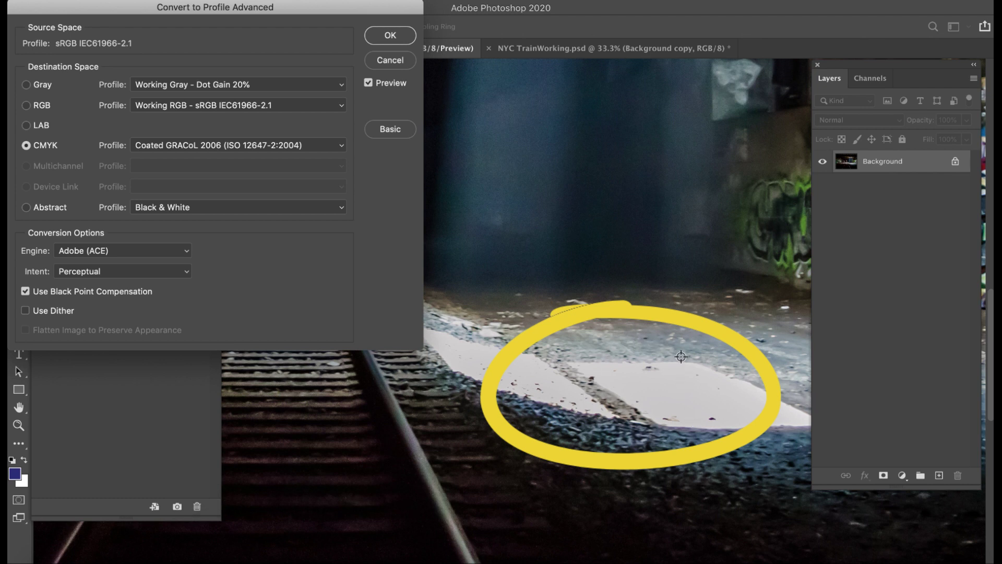
left_click(398, 61)
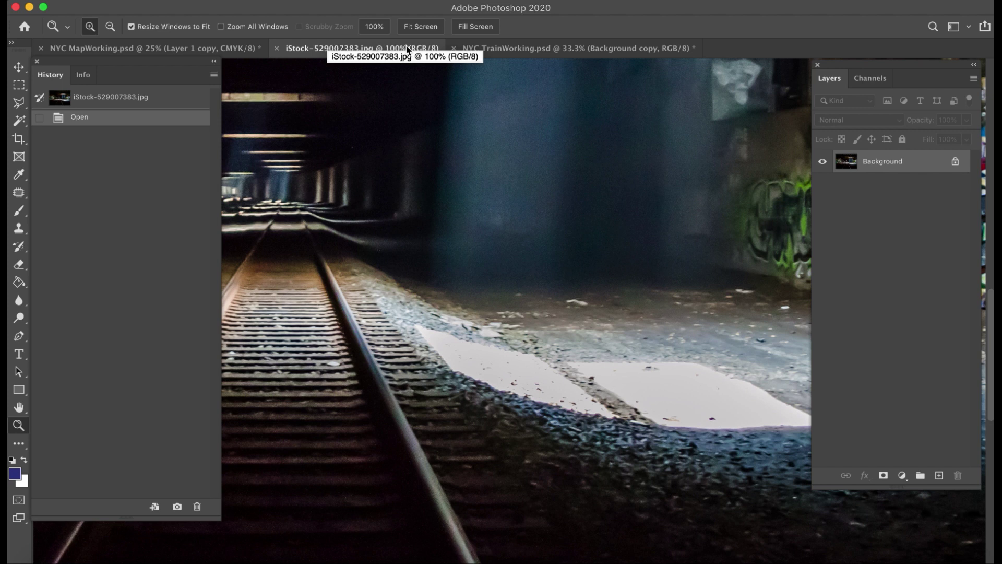
Check the photo's channels, switch to the NYC MapWorking document, and minimize Photoshop
left_click(877, 81)
left_click(830, 80)
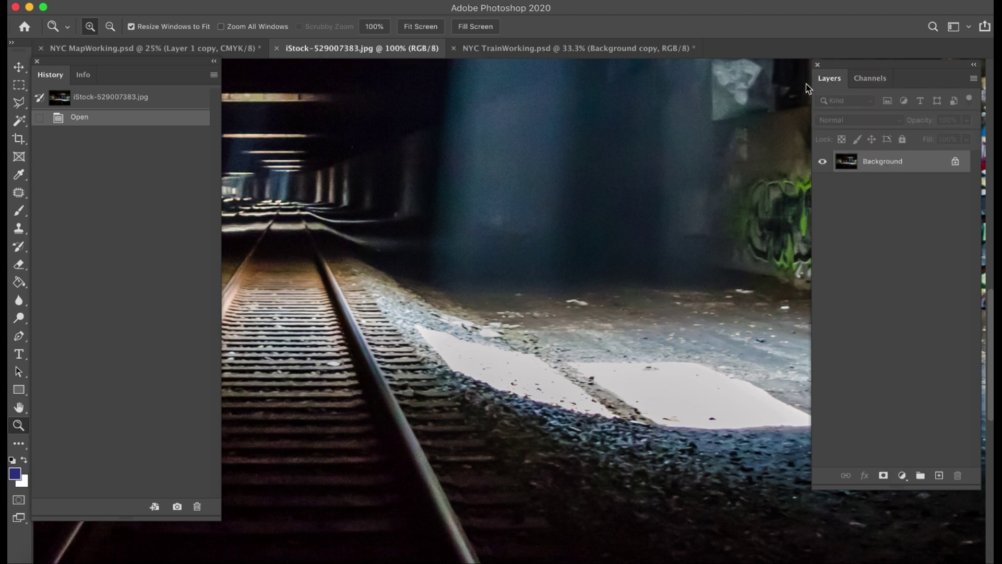
left_click(500, 52)
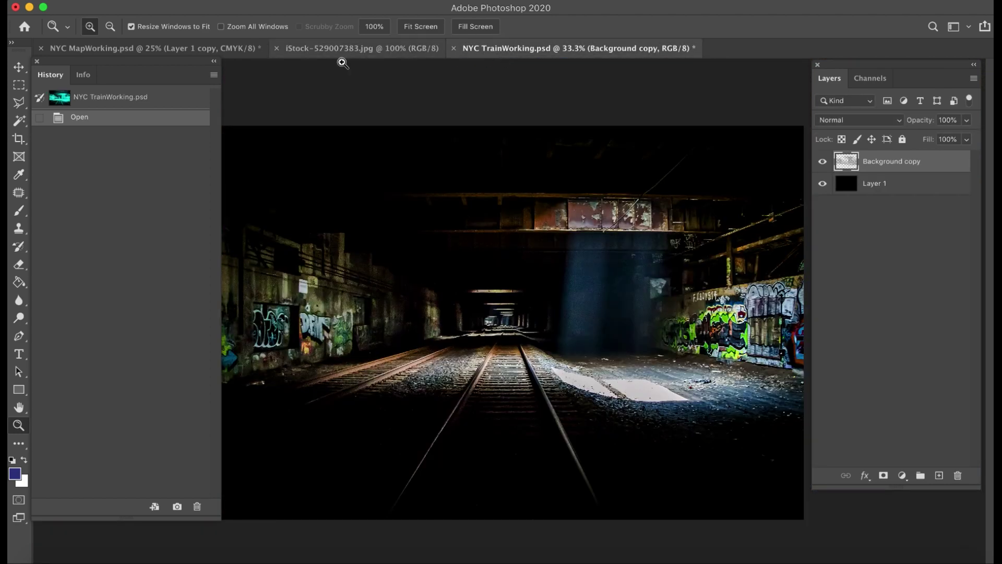
left_click(178, 50)
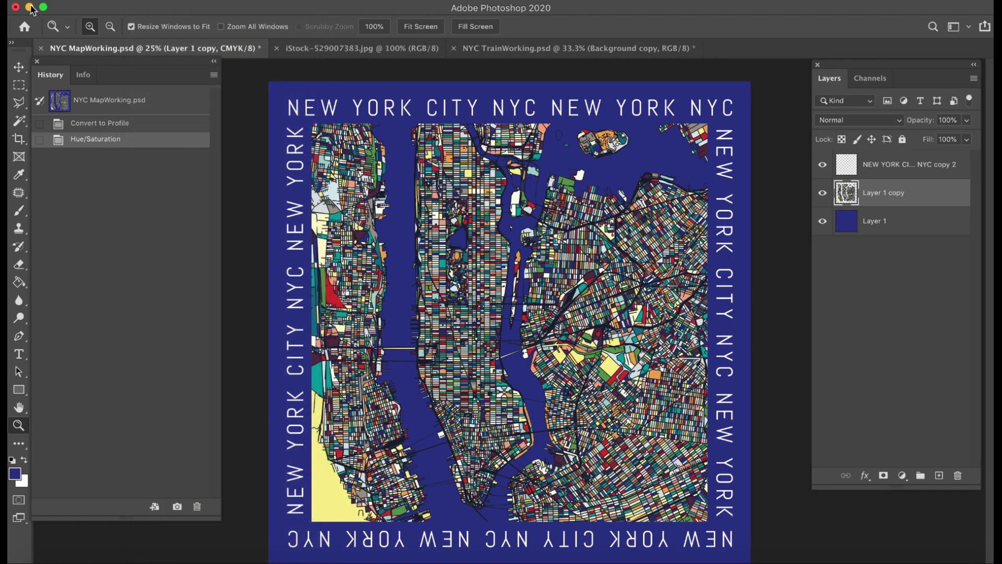
left_click(30, 7)
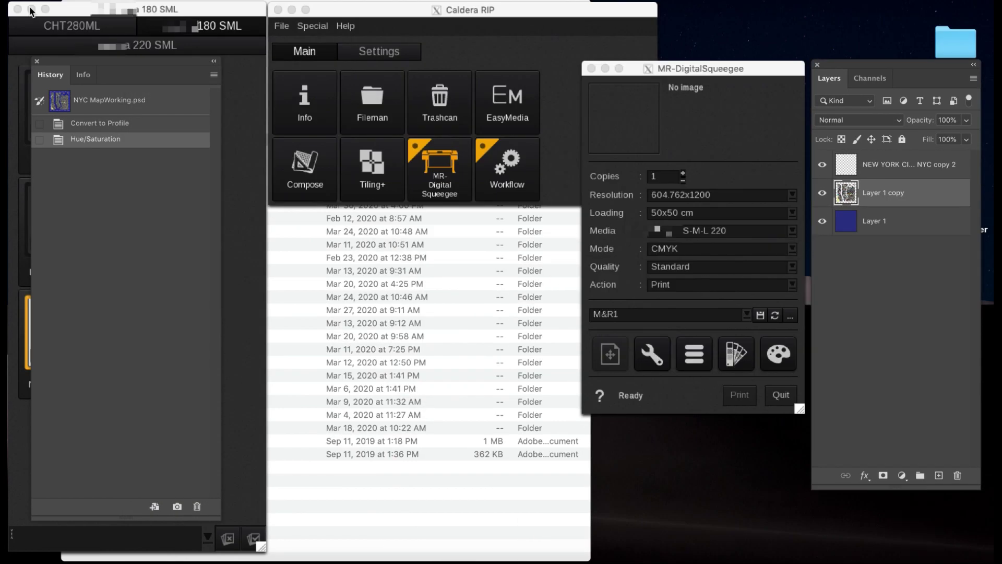
Bring Caldera RIP forward and move the MR-DigitalSqueegee window to uncover the file list
left_click(339, 15)
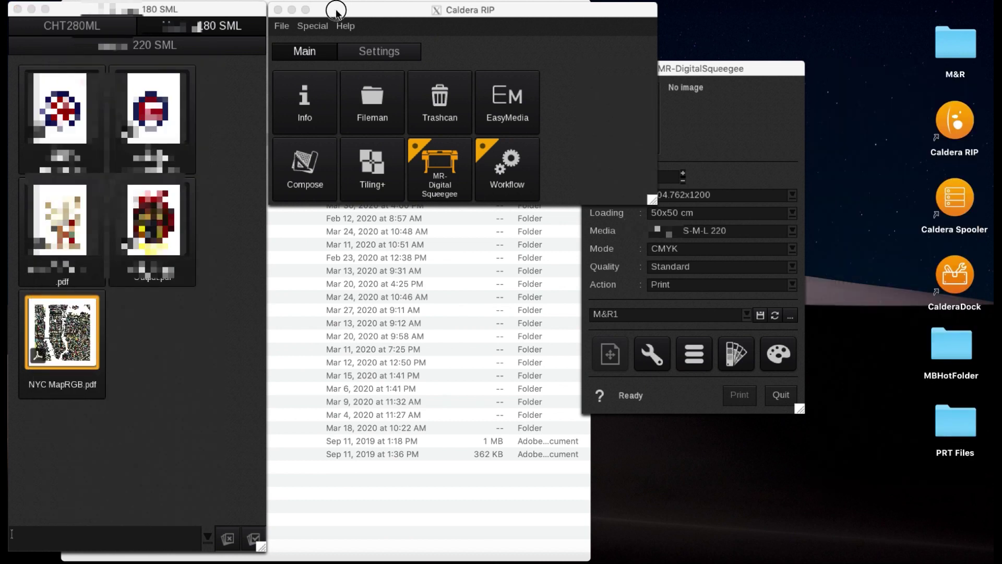
left_click_drag(751, 69, 453, 230)
left_click_drag(444, 210, 723, 129)
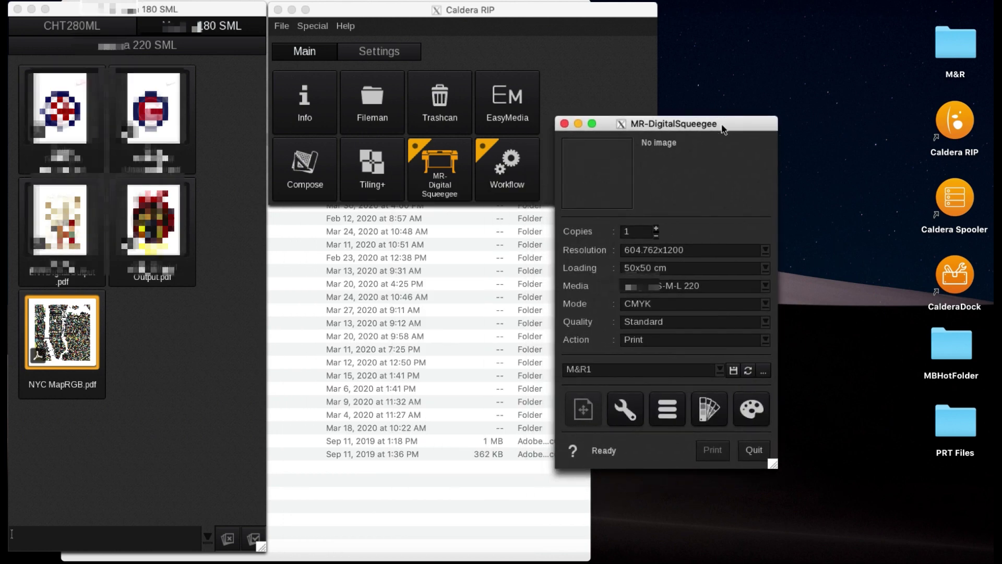
Drag NYC MapRGB.pdf from the file browser into the MR-DigitalSqueegee print job
left_click(60, 331)
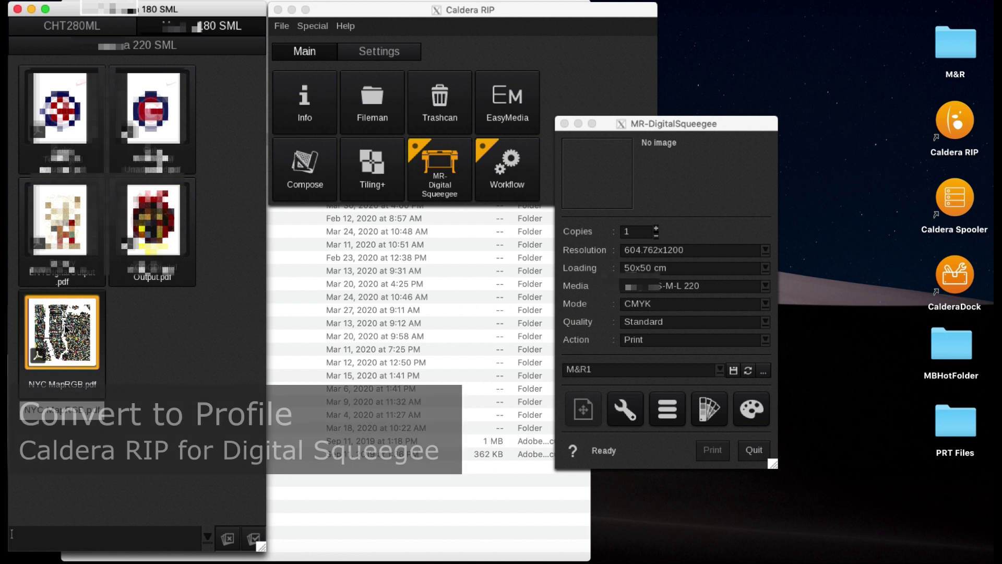
right_click(94, 319)
left_click_drag(95, 319, 613, 171)
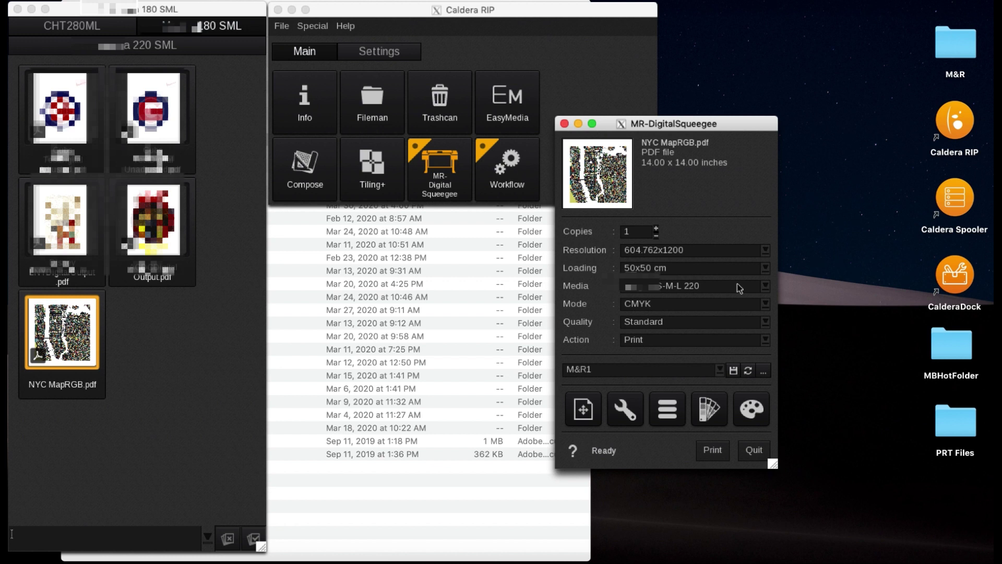
In Colors, try Perceptual and Colorimetric+BPC, then set Absolute rendering and close
left_click(752, 409)
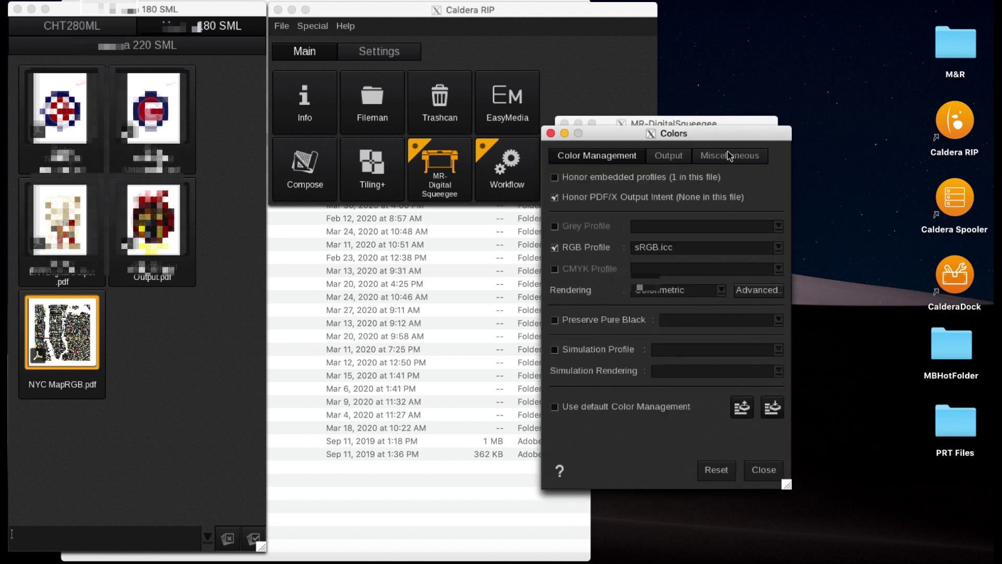
left_click_drag(720, 133, 455, 142)
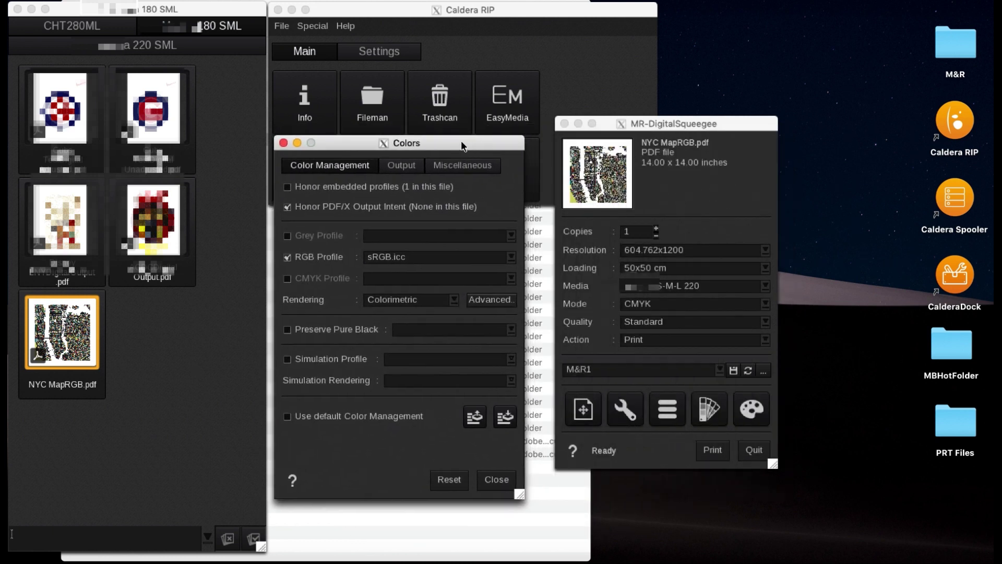
left_click(453, 302)
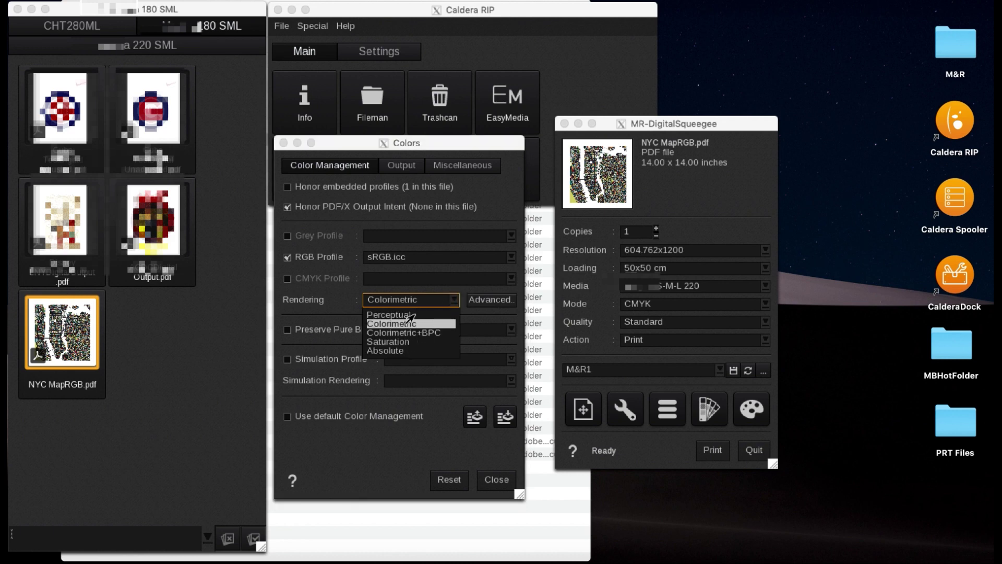
left_click(407, 315)
left_click(453, 300)
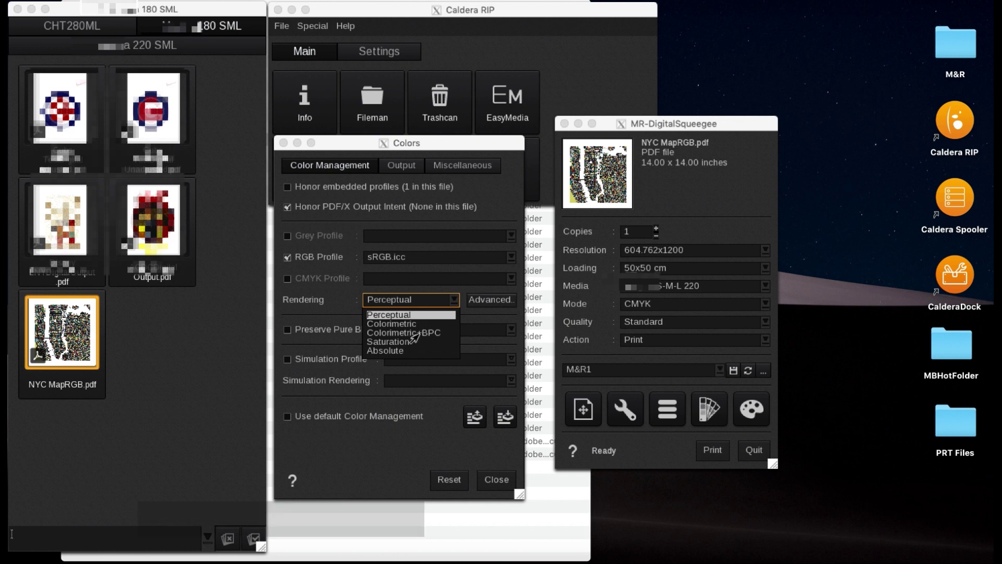
left_click(418, 332)
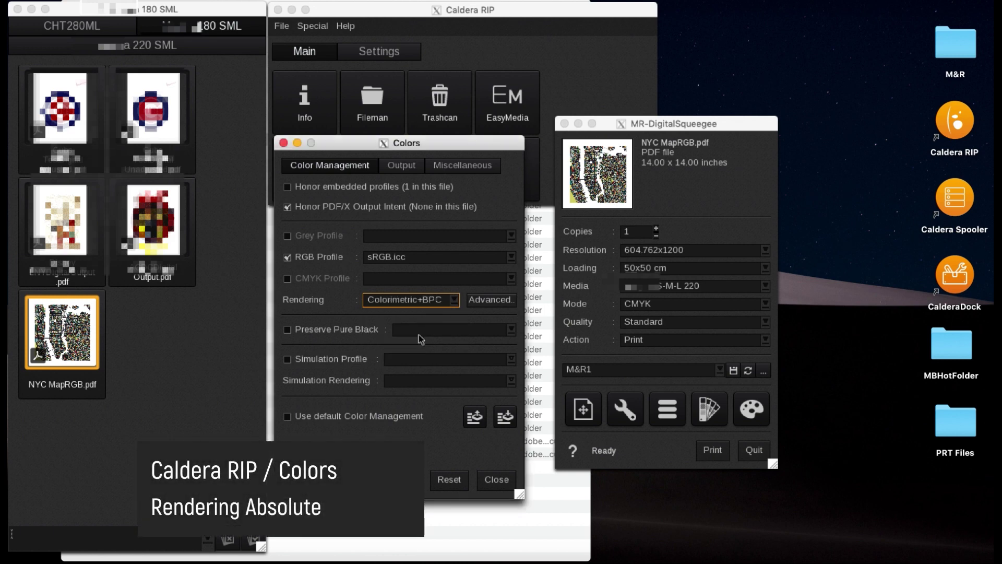
left_click(451, 302)
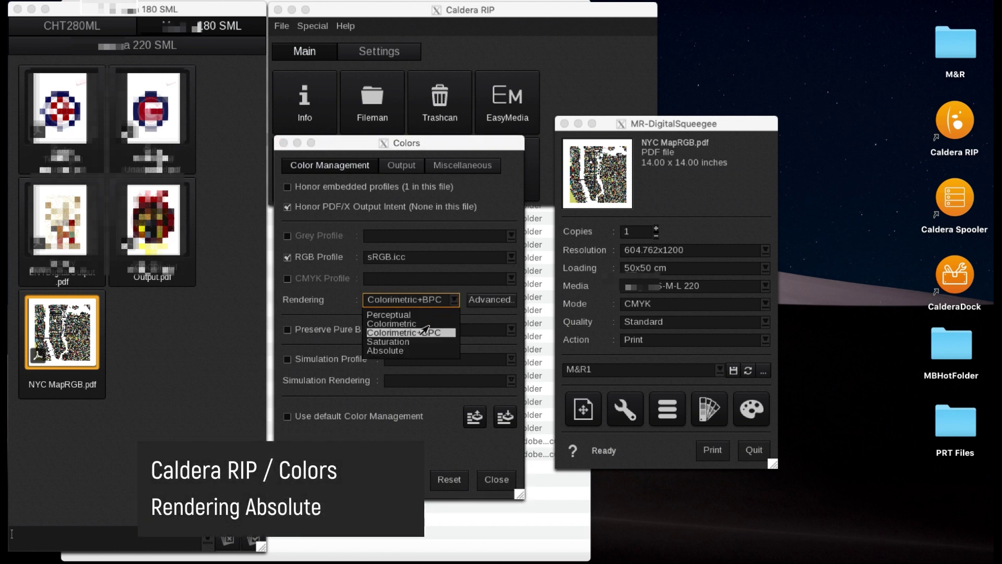
left_click(390, 352)
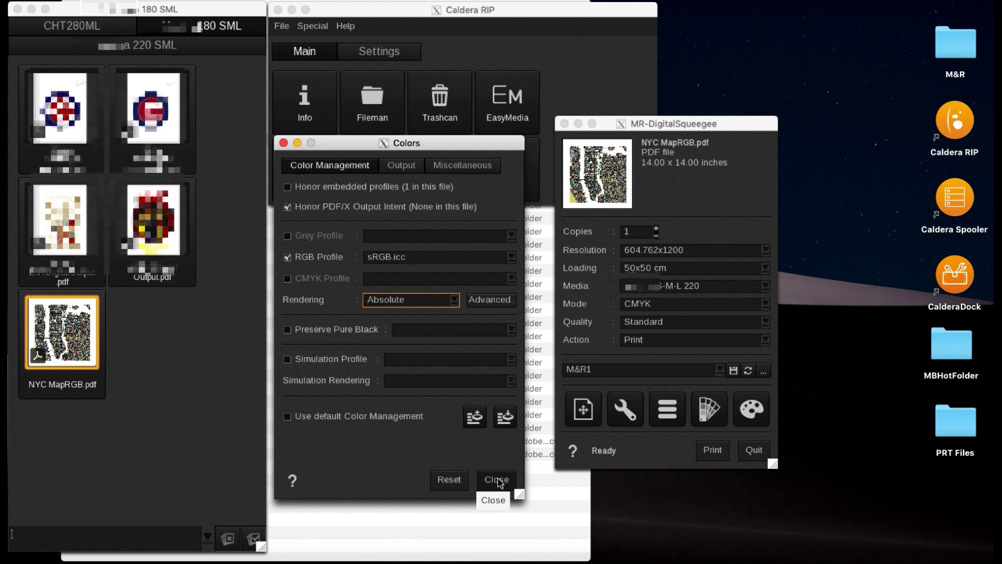
left_click(497, 479)
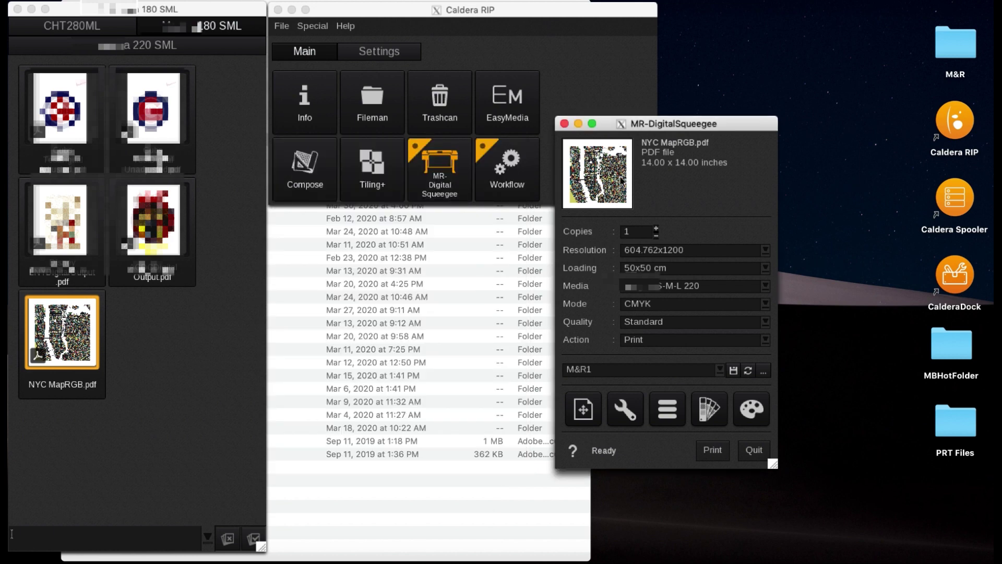